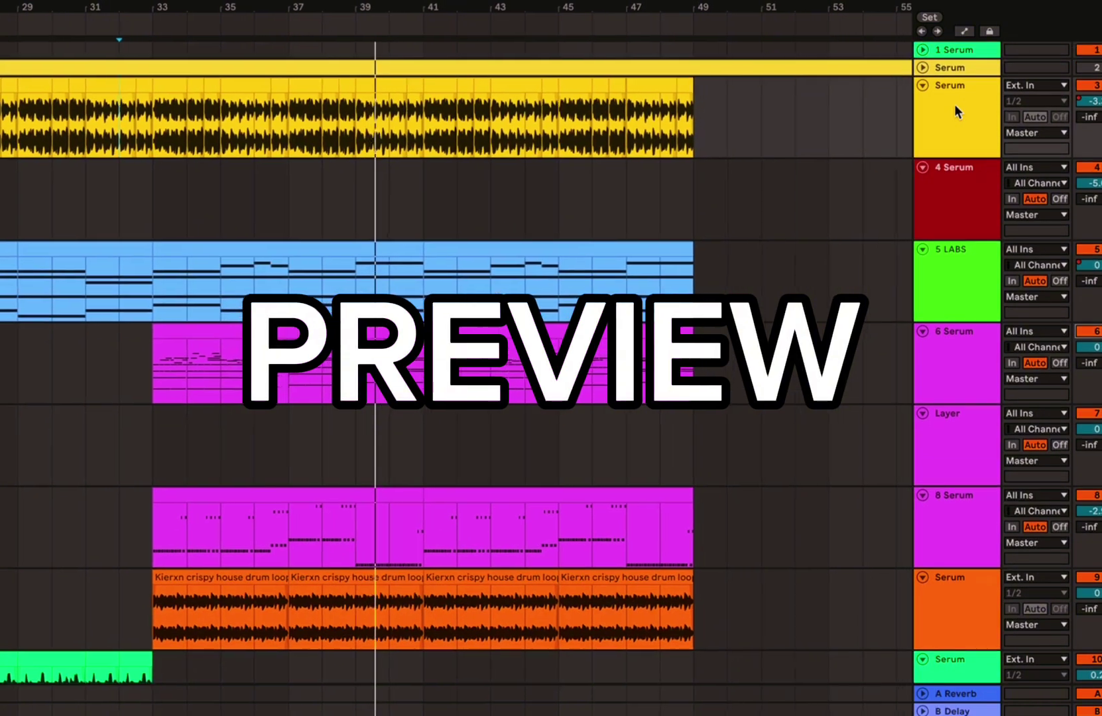
pyautogui.click(923, 65)
pyautogui.click(923, 65)
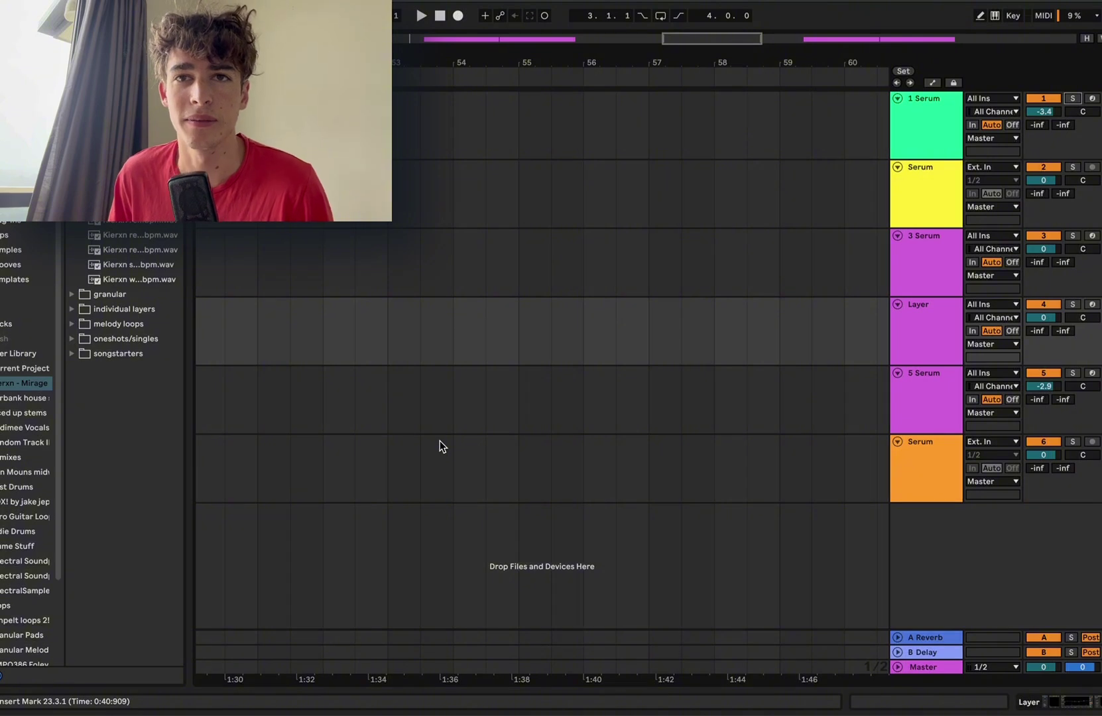
pyautogui.click(400, 252)
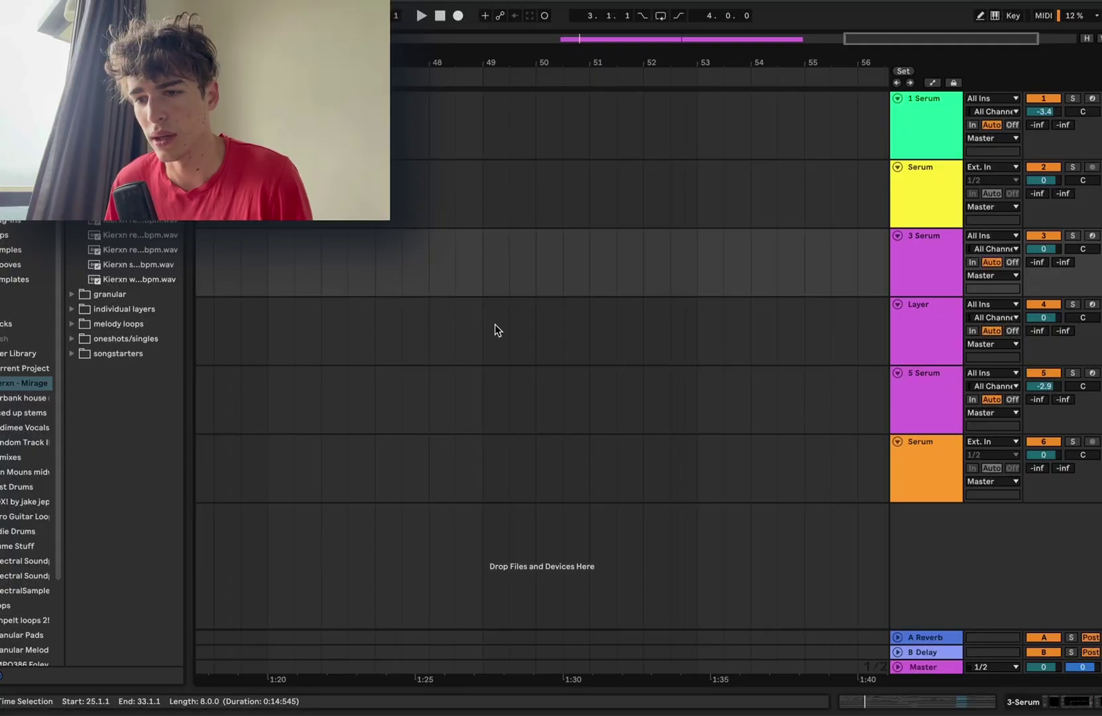
pyautogui.click(509, 266)
pyautogui.hscroll(2, 496, 265)
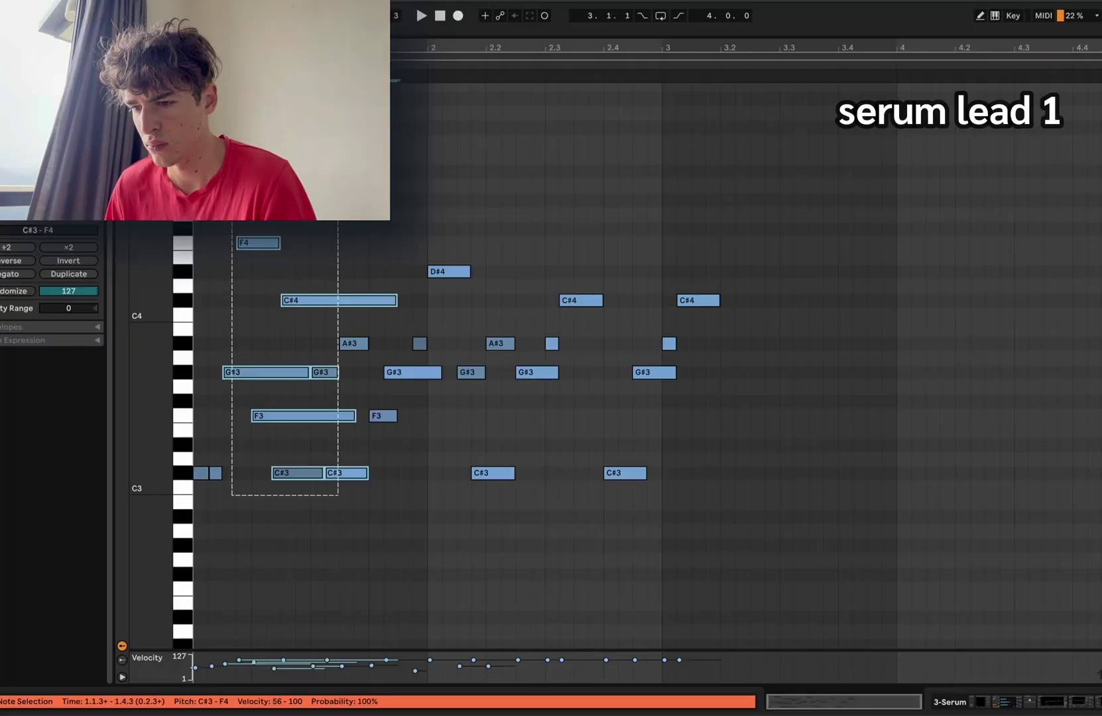
# Step: Duplicate the opening lead phrase at bar 3, move the copy's long C#4 note to G#3, and play back the clip
pyautogui.hotkey('ctrl', 'd')
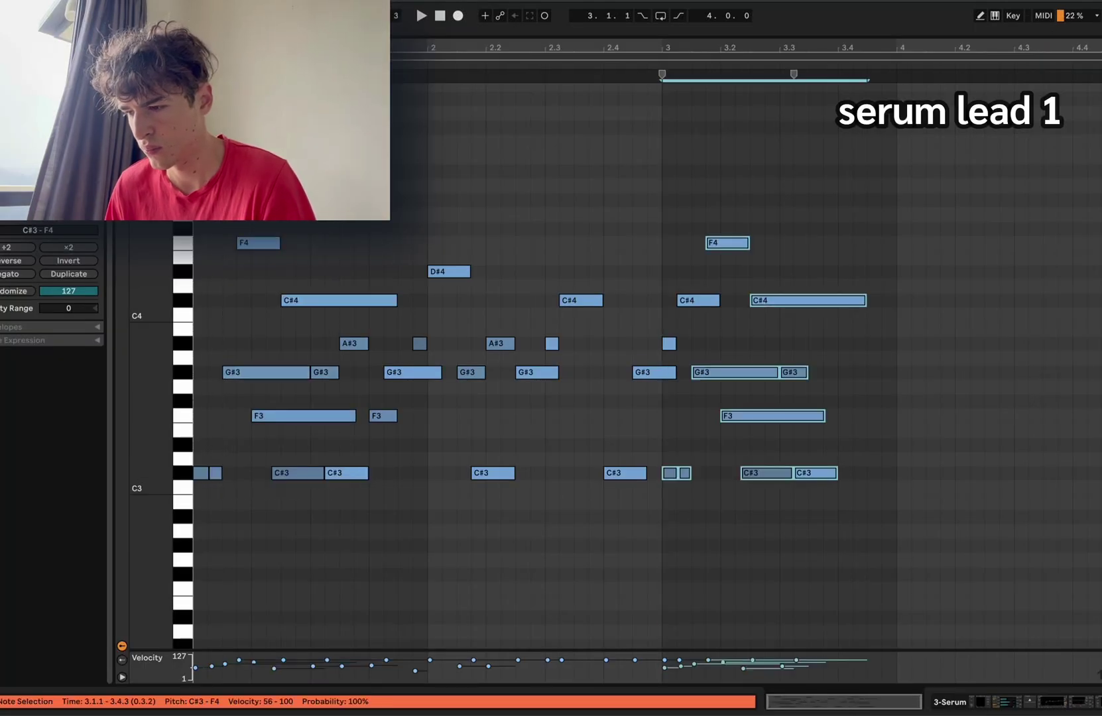
pyautogui.moveTo(621, 493); pyautogui.dragTo(645, 233)
pyautogui.press('Delete')
pyautogui.hotkey('ctrl', 'z')
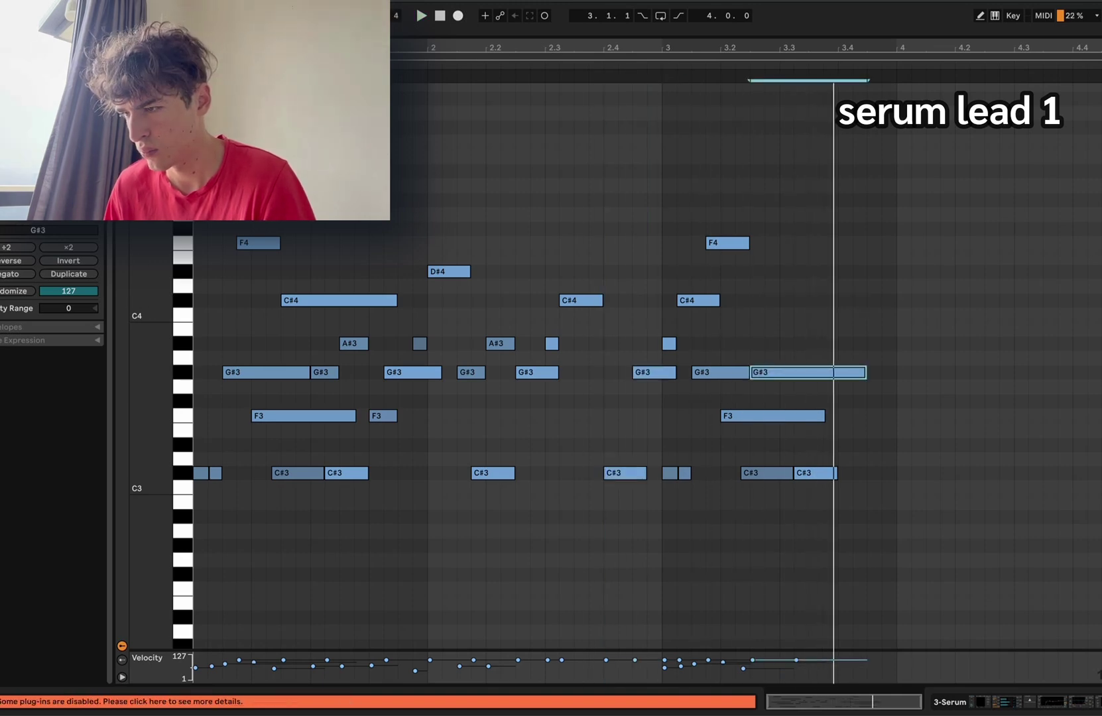
pyautogui.press('space')
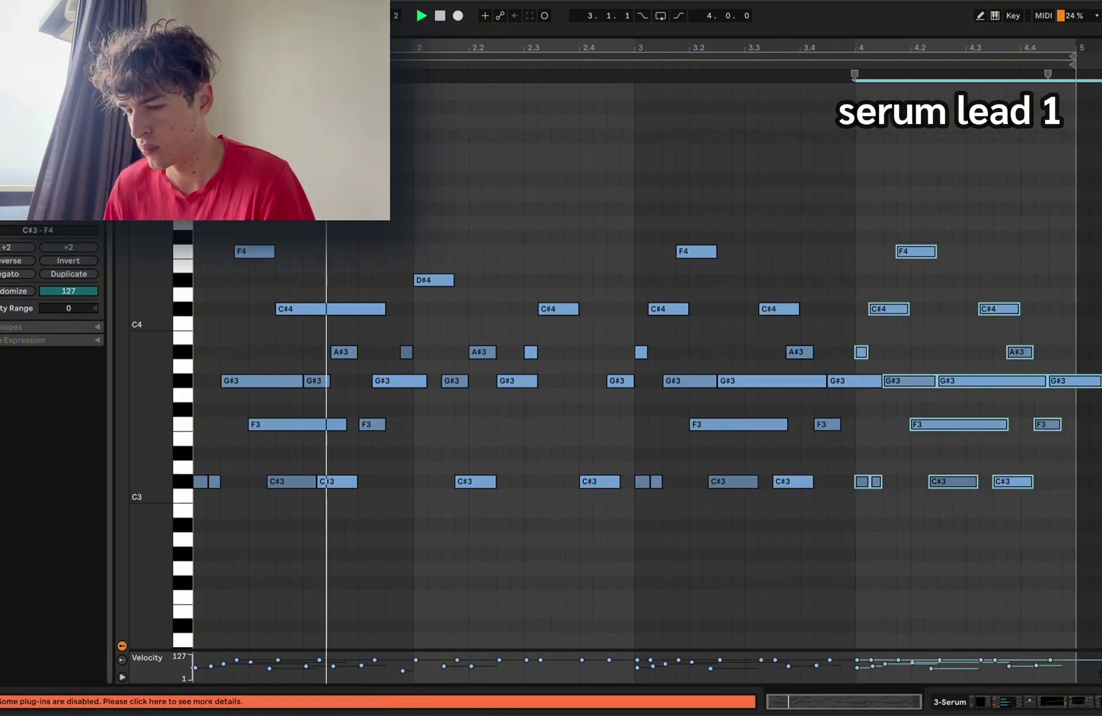
# Step: Return to the arrangement and open the Kickstart 2 sidechain plug-in on the 3 Serum lead track
pyautogui.click(707, 33)
pyautogui.hscroll(-1, 372, 159)
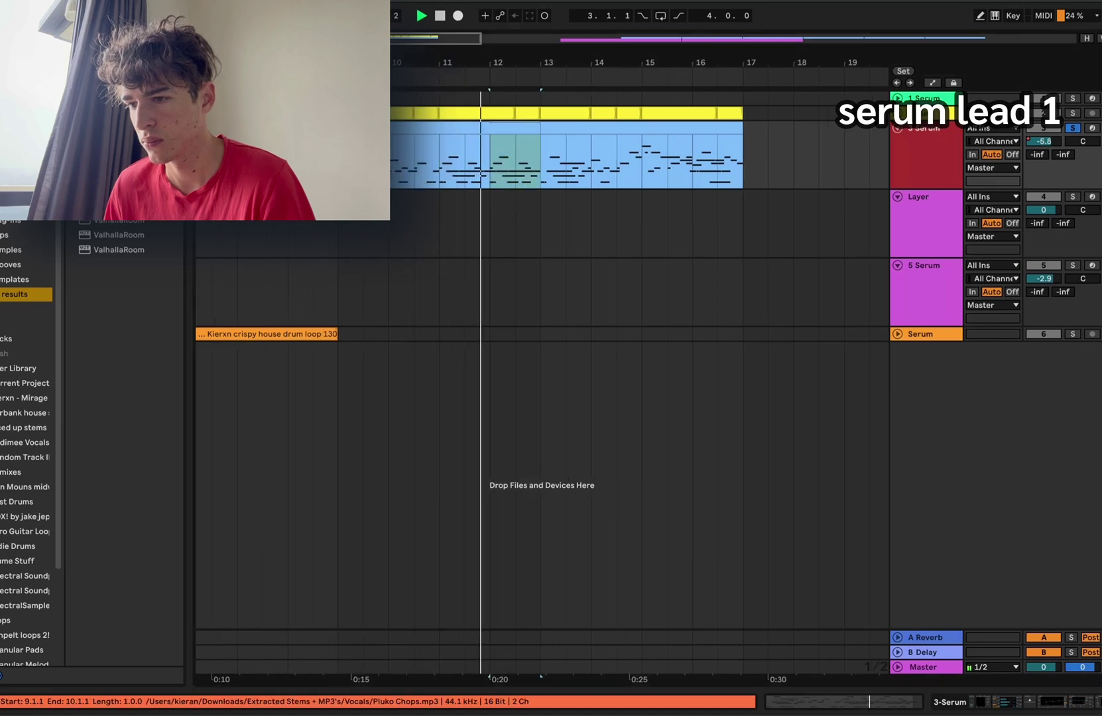
pyautogui.click(372, 128)
pyautogui.doubleClick(925, 129)
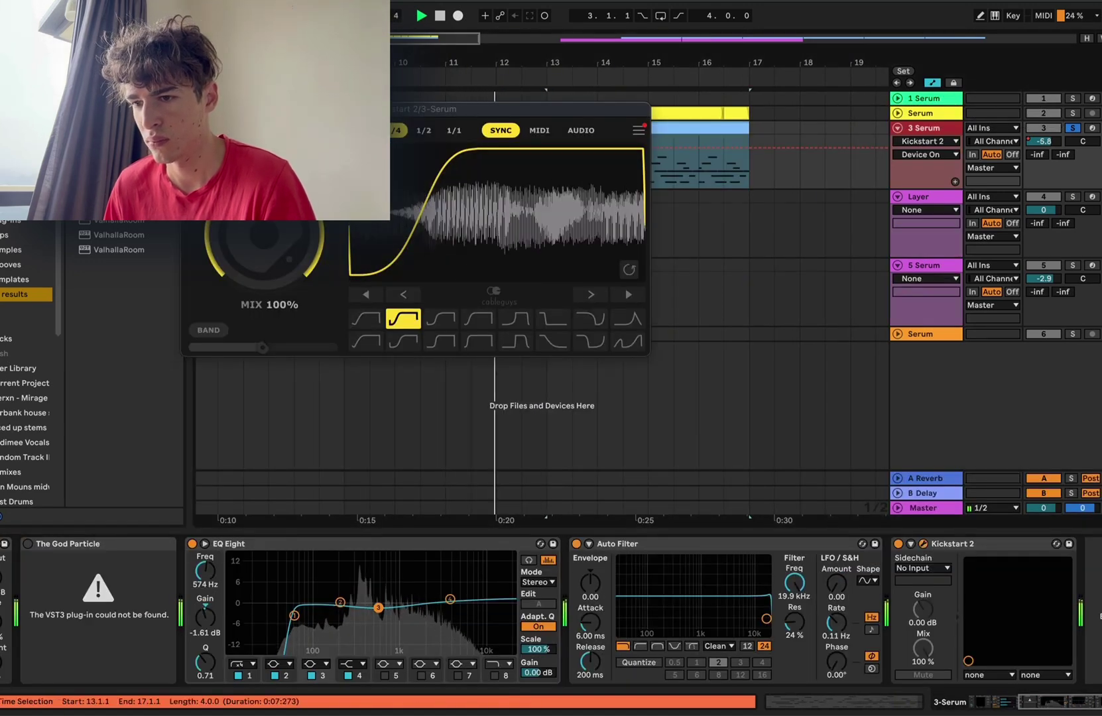
pyautogui.click(924, 546)
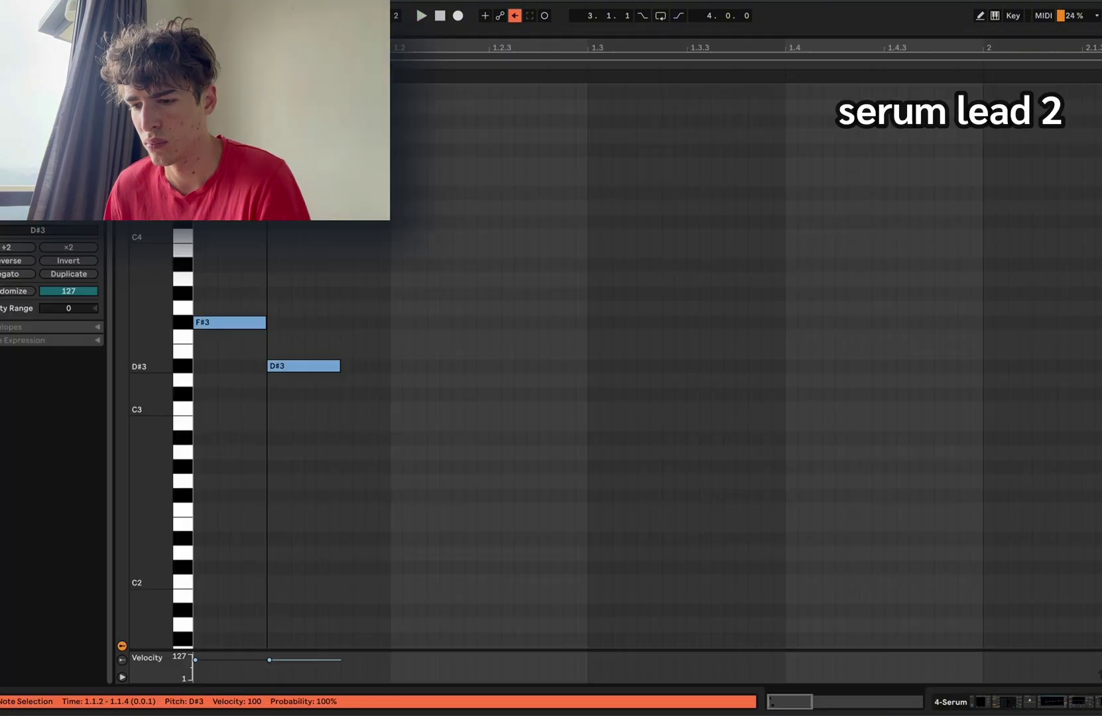
# Step: Build the second lead's repeating F#3, B2 and B3 pattern and transpose all its notes down to G#2, C#2 and C#3
pyautogui.moveTo(378, 423); pyautogui.dragTo(378, 266)
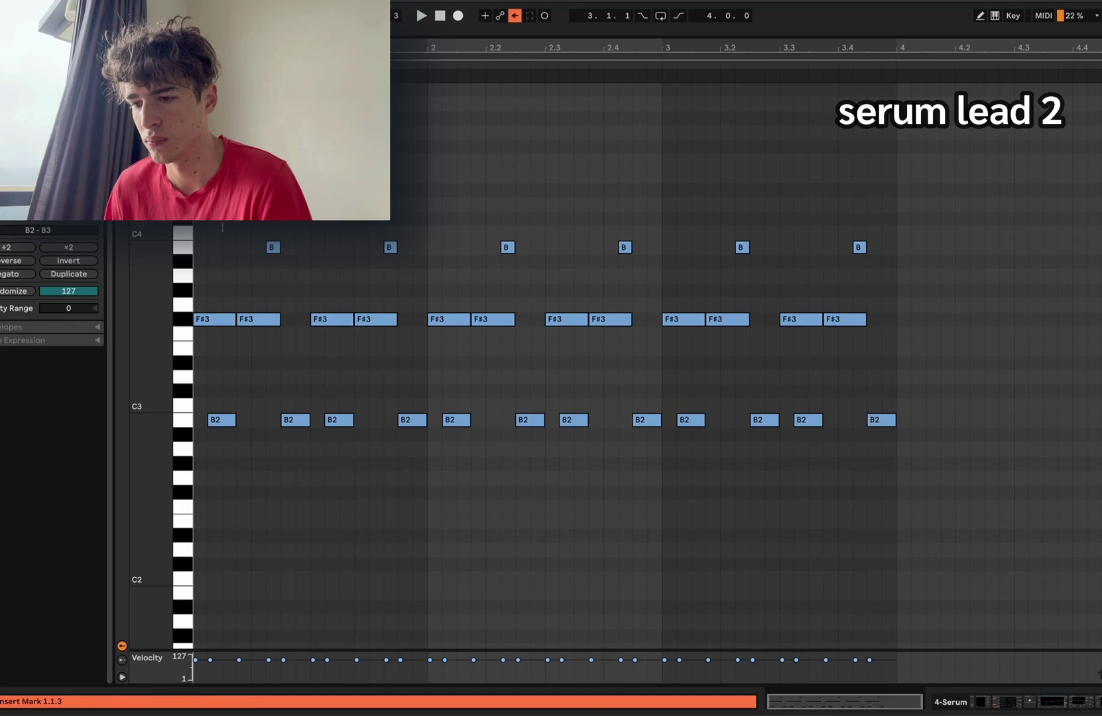
pyautogui.hotkey('ctrl', 'a')
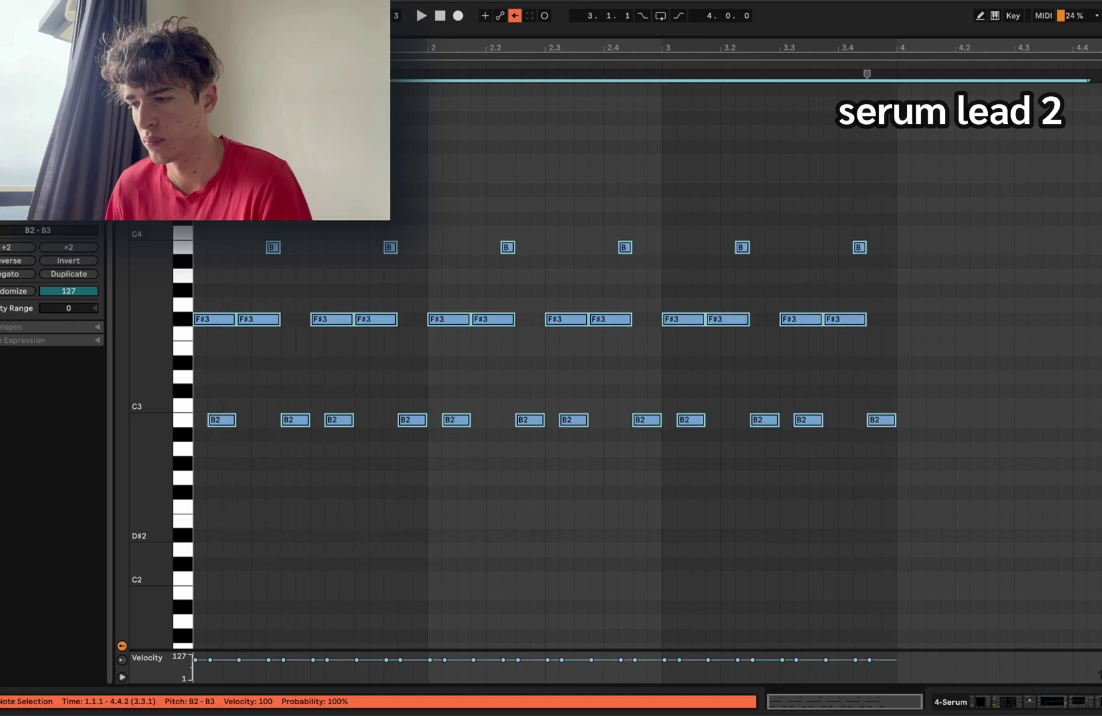
pyautogui.hotkey('shift', 'Down')
pyautogui.press('space')
pyautogui.scroll(-2, 544, 536)
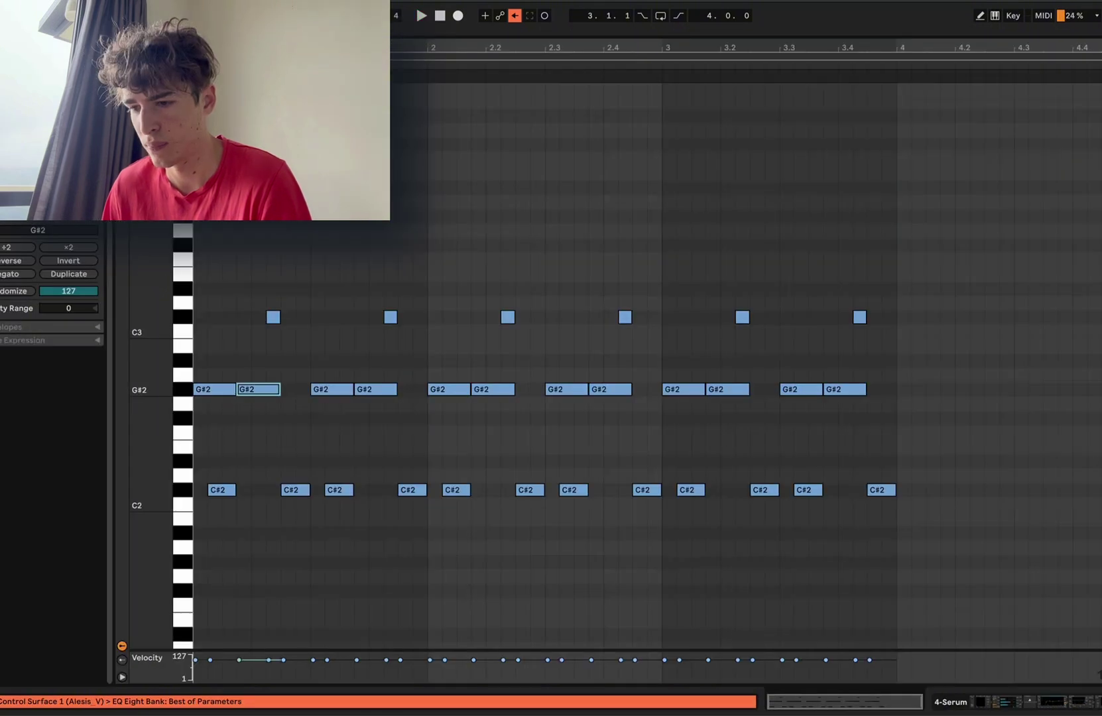
# Step: Vary the pattern by raising selected G#2 notes to G#3, F3, D#3 and A#3, and two C#2 notes in bar 2 to C#3
pyautogui.hotkey('shift', 'Up')
pyautogui.press('space')
pyautogui.click(375, 392)
pyautogui.press('space')
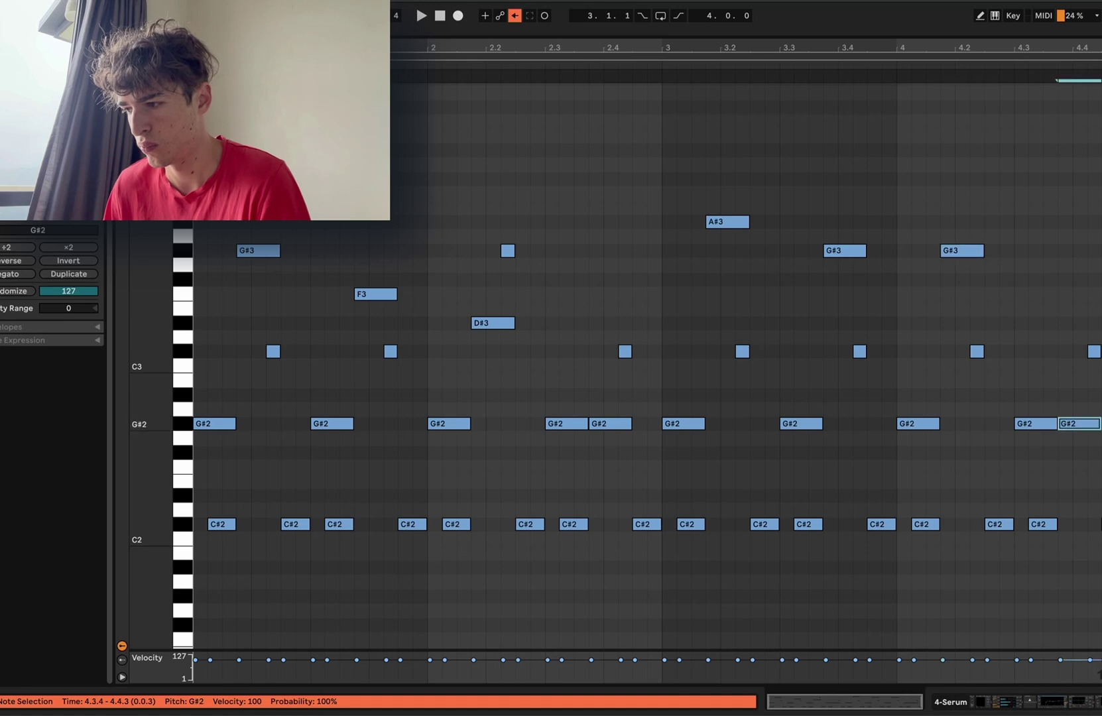
pyautogui.press('space')
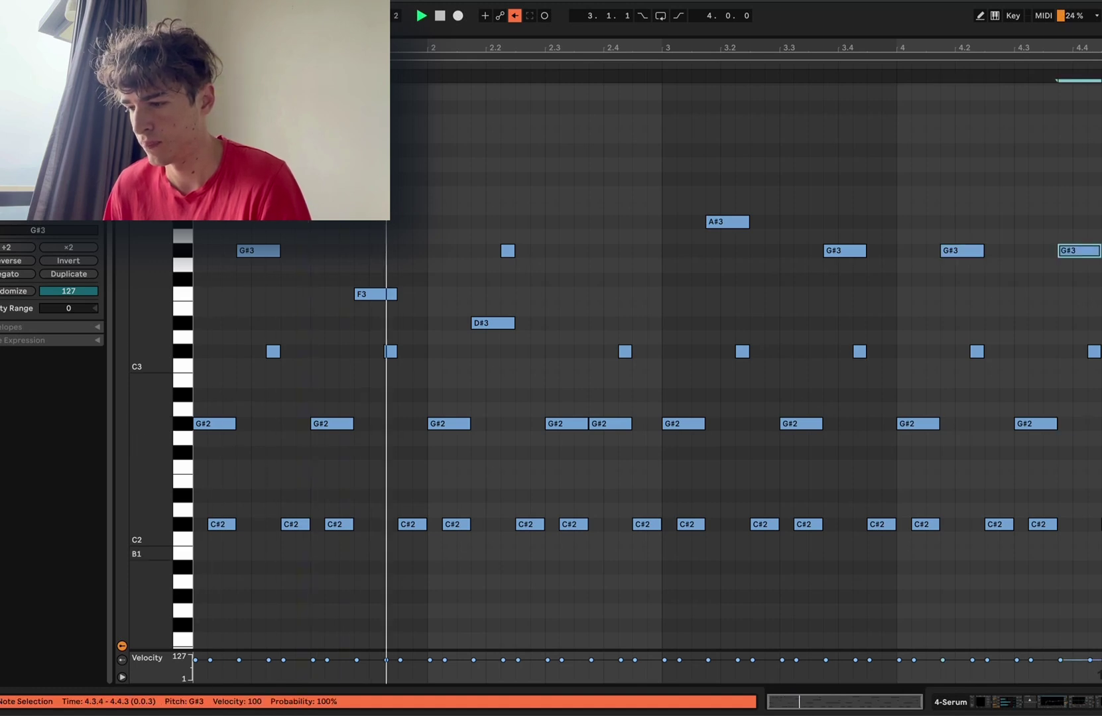
pyautogui.press('space')
pyautogui.moveTo(503, 554); pyautogui.dragTo(584, 496)
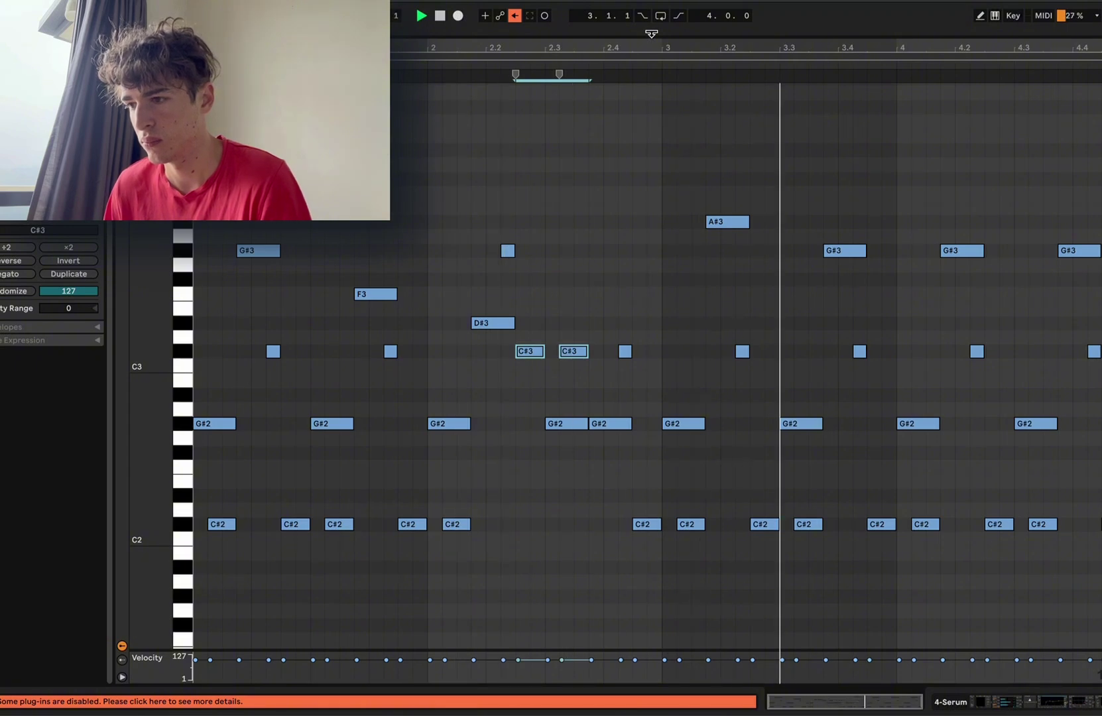
# Step: Open the Serum synth on the 4 Serum track and review its effects, oscillators, filter and portamento settings
pyautogui.press('Tab')
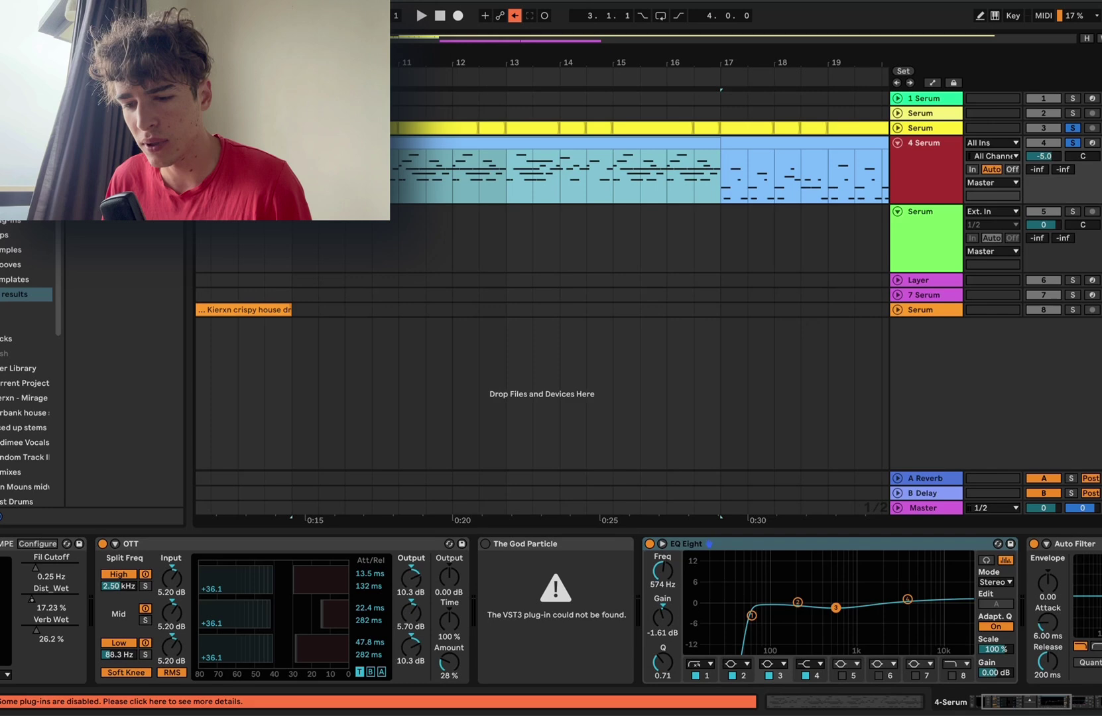
pyautogui.hscroll(-4, 550, 610)
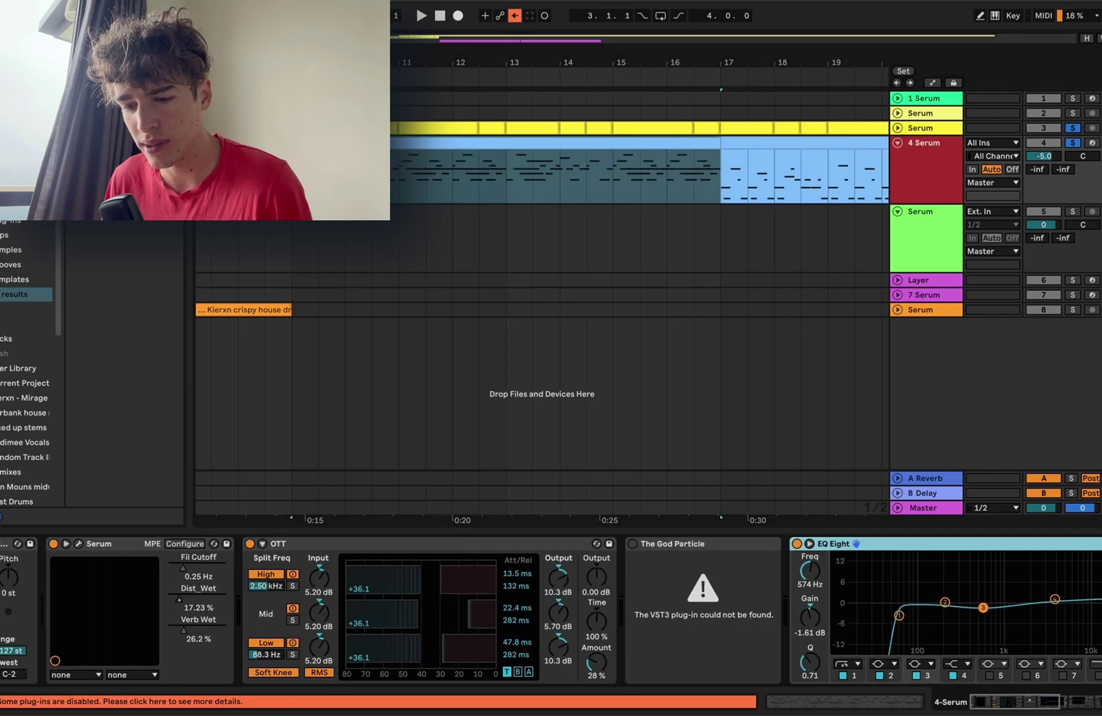
pyautogui.click(78, 544)
pyautogui.moveTo(491, 81); pyautogui.dragTo(344, 54)
pyautogui.click(333, 98)
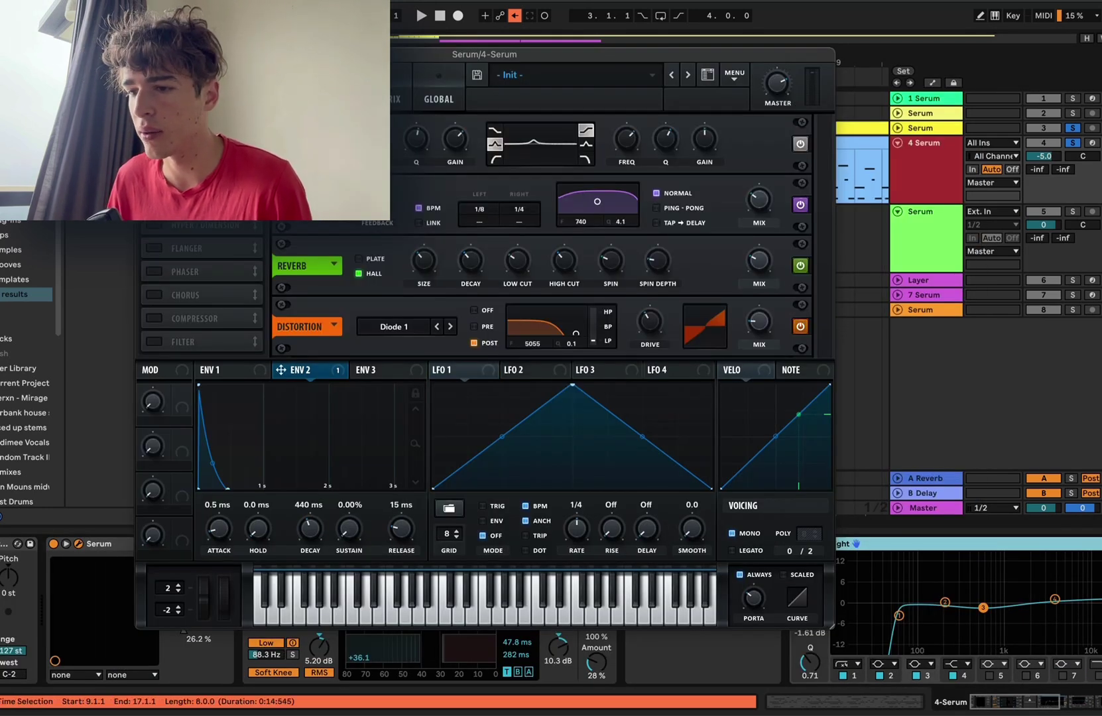
pyautogui.click(282, 98)
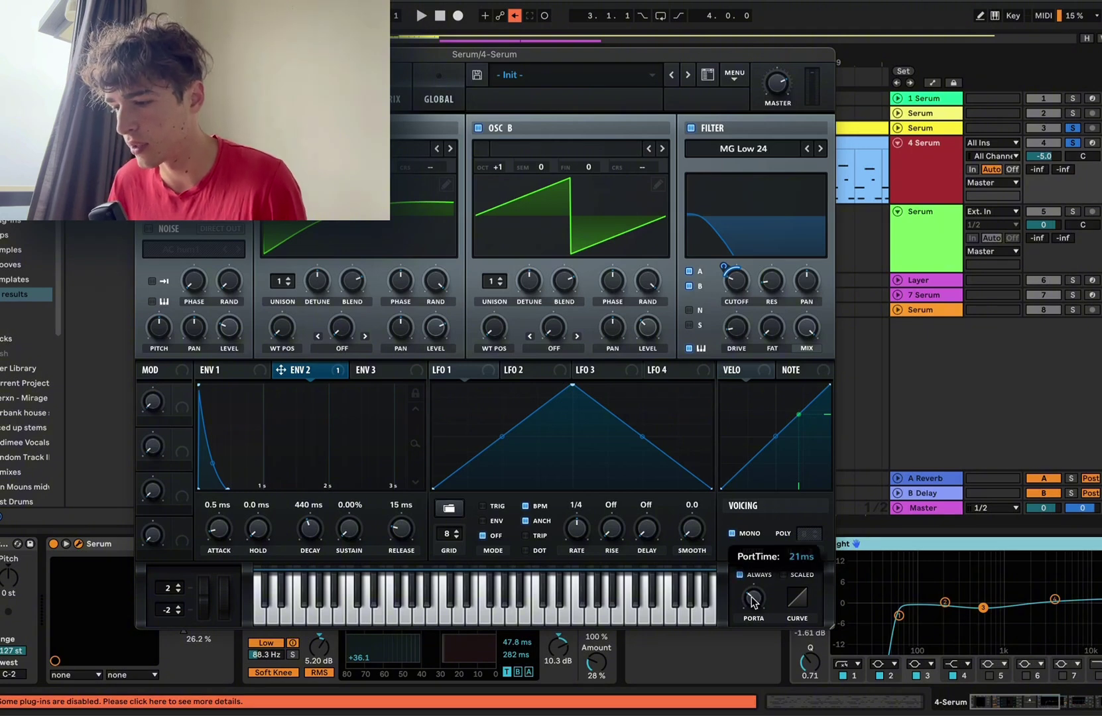
pyautogui.click(300, 229)
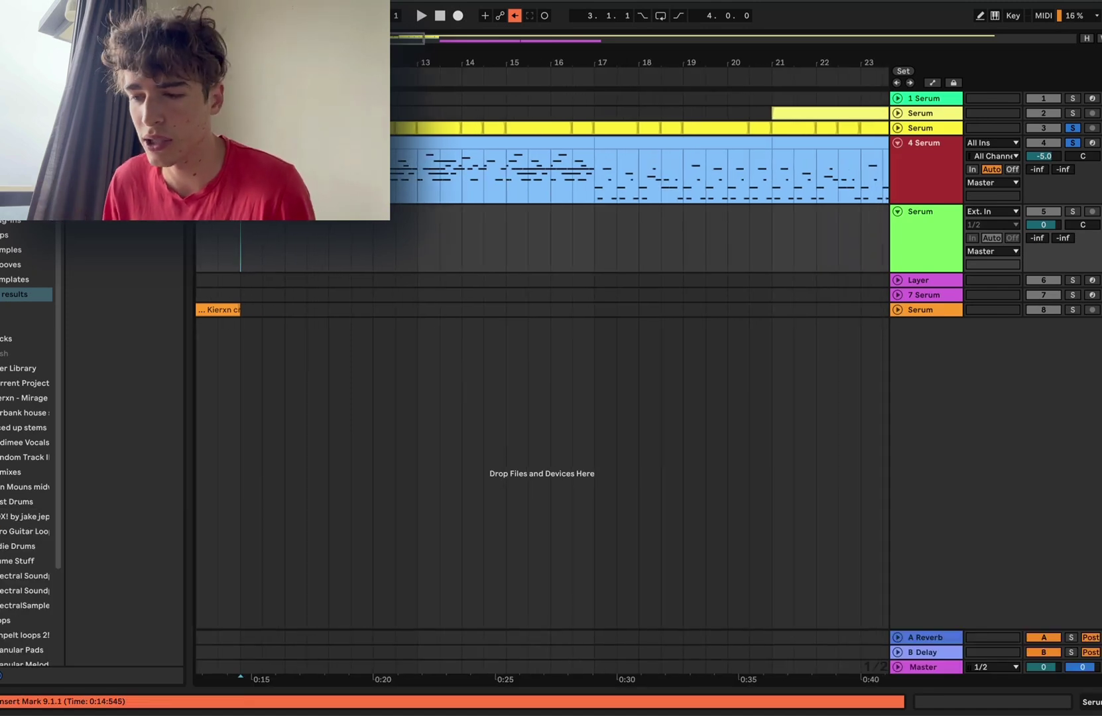
# Step: Duplicate the SWEET AT LAST Drums.mp3 clip starting at bar 9 to extend the intro drums under the lead
pyautogui.hscroll(5, 542, 332)
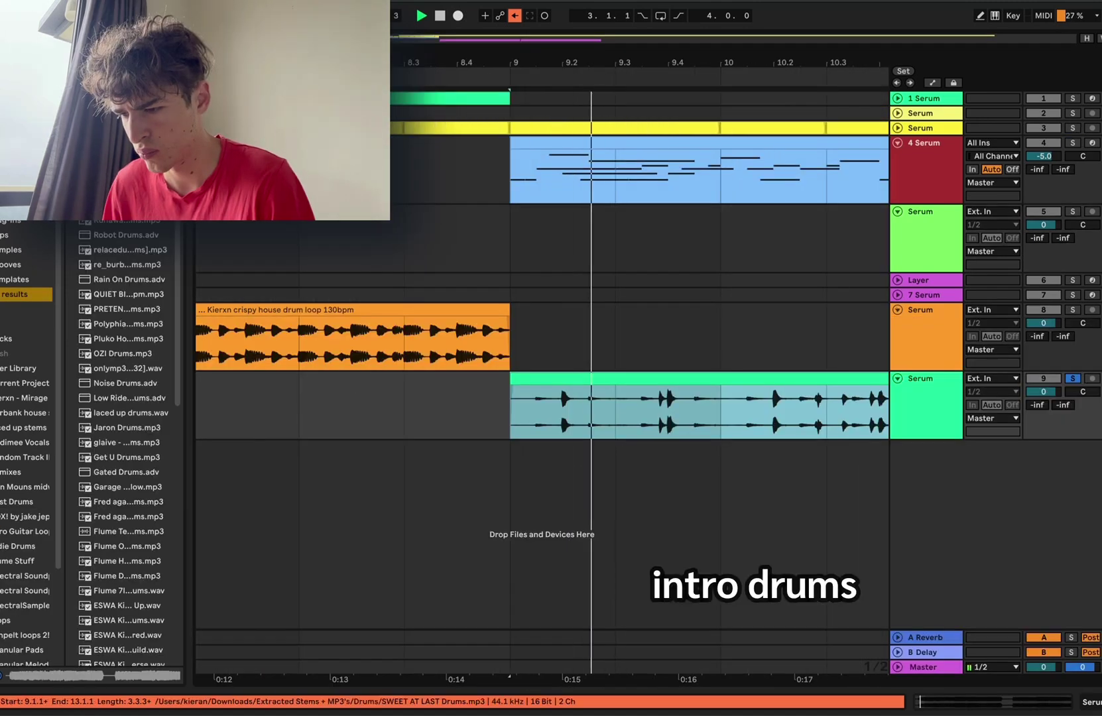
pyautogui.hscroll(2, 542, 404)
pyautogui.scroll(-5, 542, 405)
pyautogui.press('super+d')
pyautogui.press('super+d')
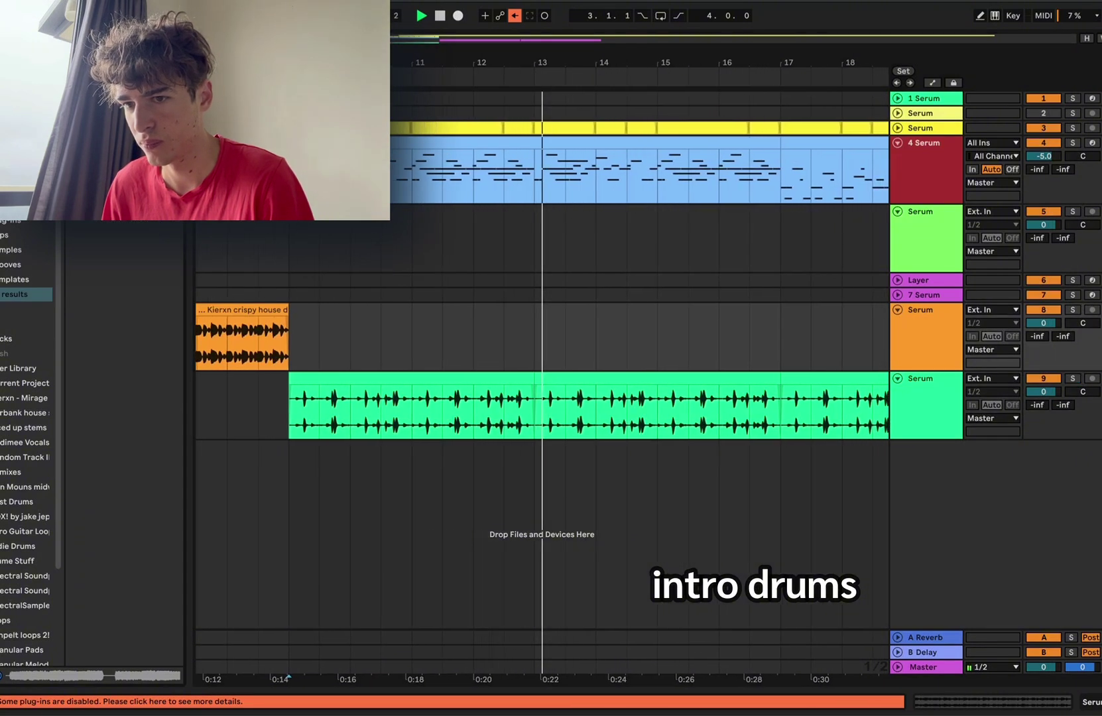
# Step: Hide the browser, move the intro drums track directly below the 4 Serum track, and collapse it
pyautogui.hotkey('ctrl', 'alt', 'b')
pyautogui.moveTo(925, 380); pyautogui.dragTo(925, 210)
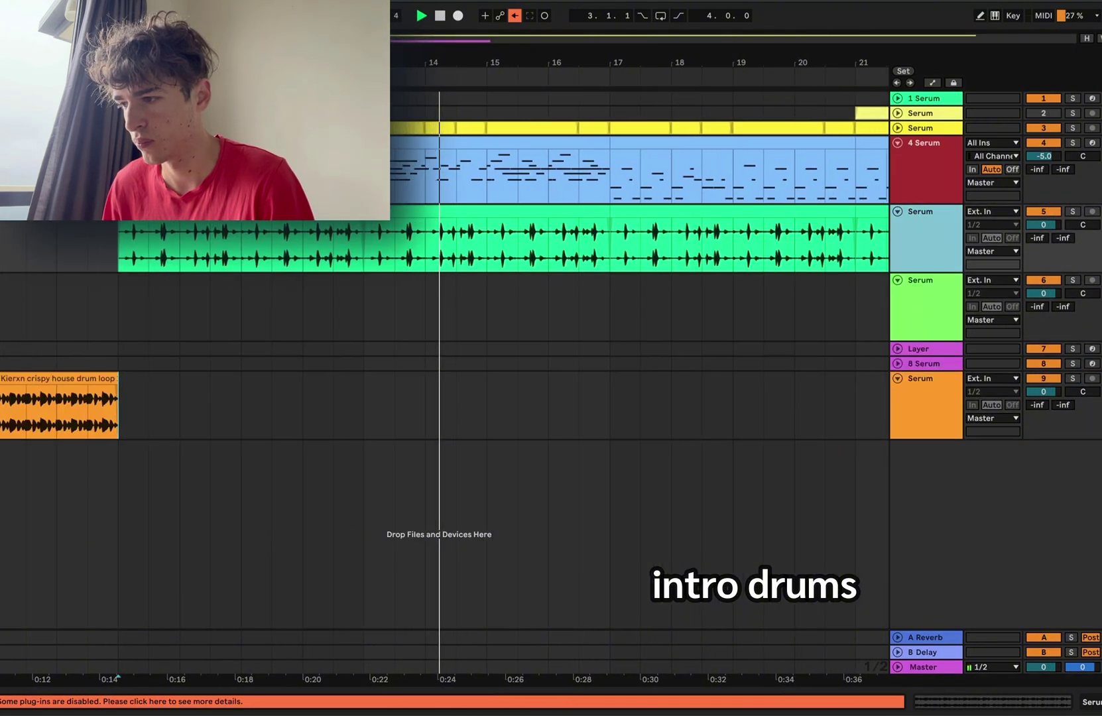
pyautogui.press('Left')
pyautogui.hotkey('ctrl', 'alt', 'l')
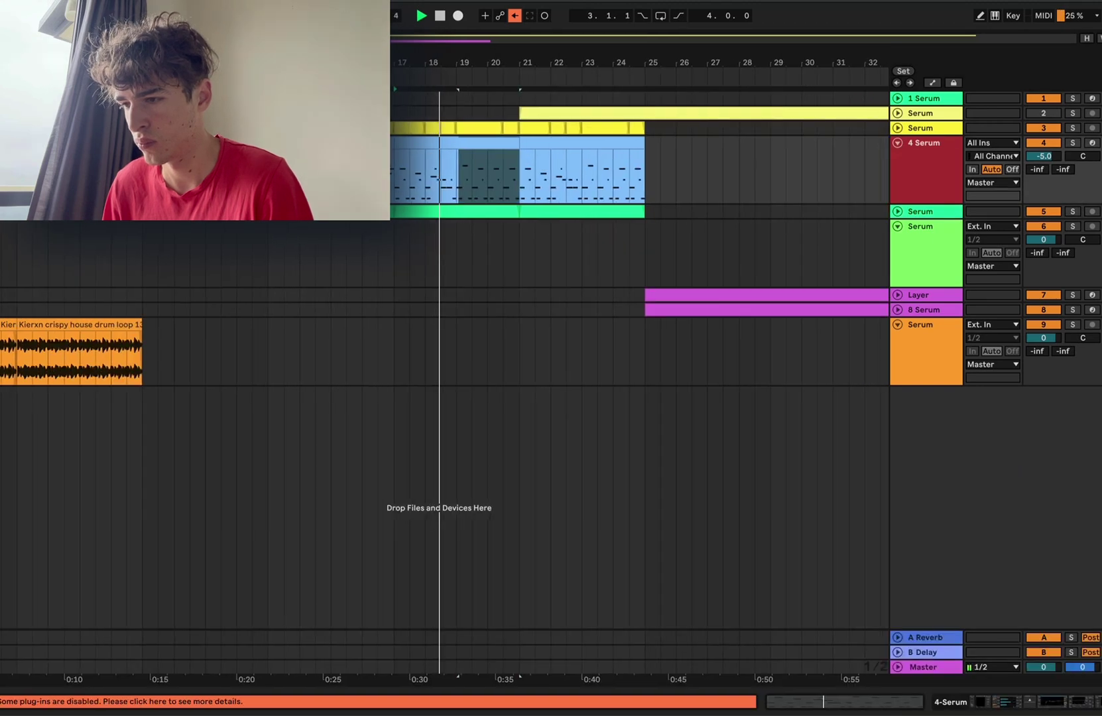
# Step: Select the Layer and 8 Serum tracks together and deactivate them
pyautogui.click(559, 140)
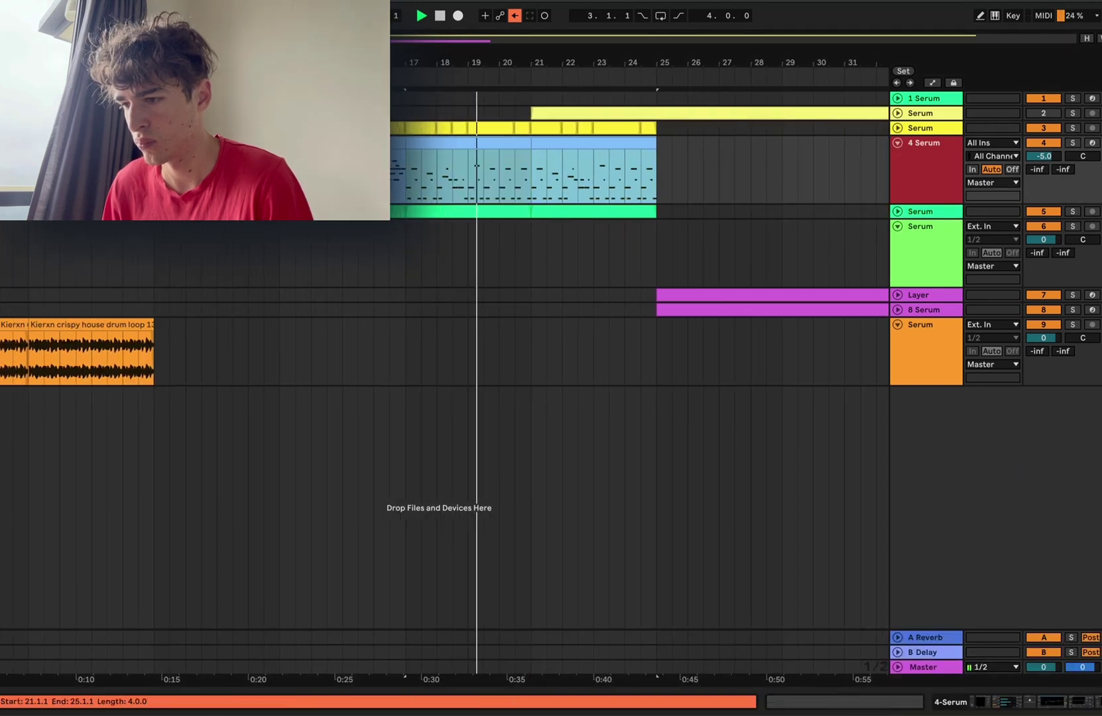
pyautogui.press('-')
pyautogui.click(925, 295)
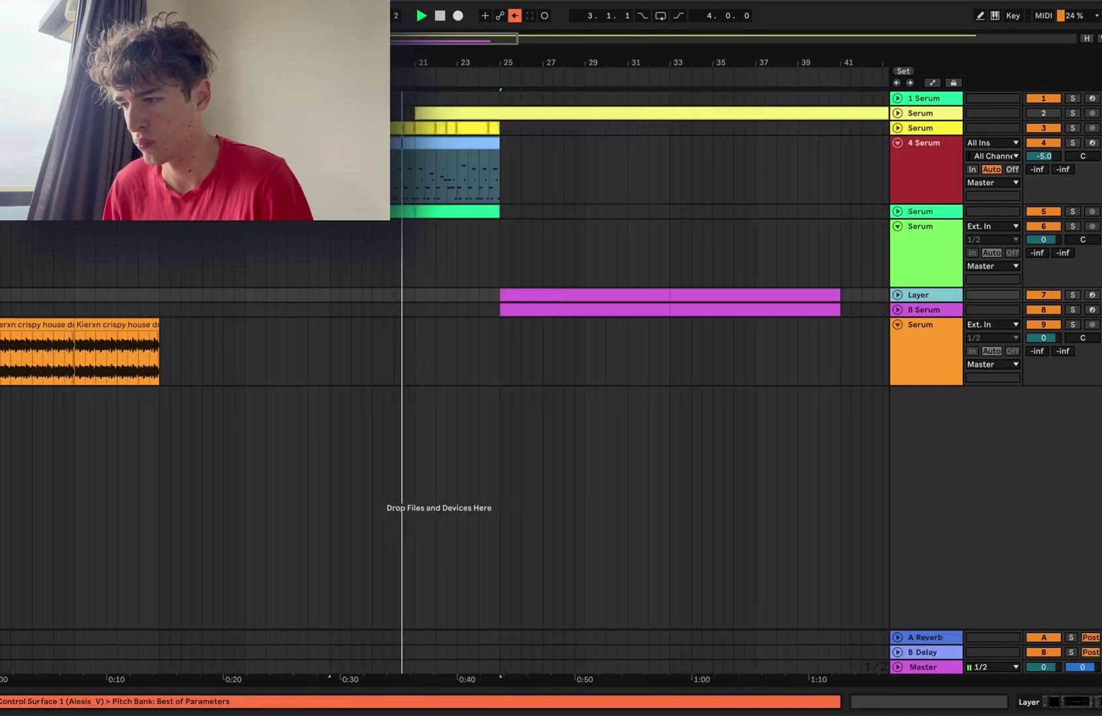
pyautogui.keyDown('shift'); pyautogui.click(925, 310); pyautogui.keyUp('shift')
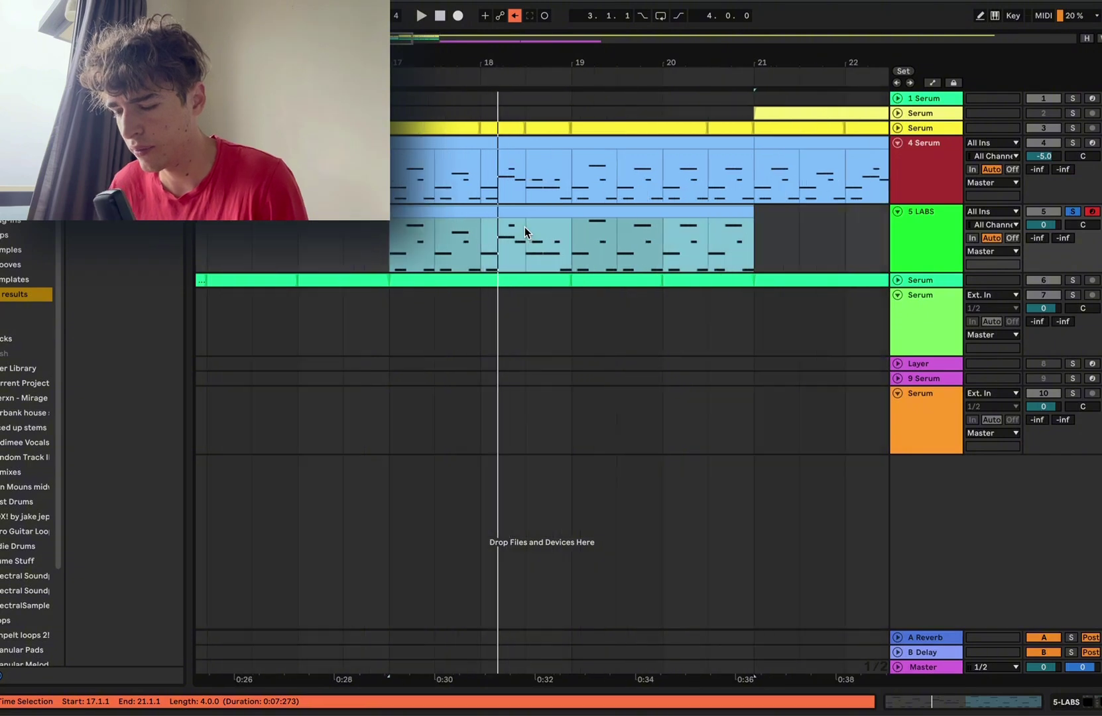
# Step: Replace the copied lead notes on the 5 LABS track with a held two-bar chord of G#2, C#3, G#3 and A#3
pyautogui.hscroll(3, 502, 244)
pyautogui.press('-')
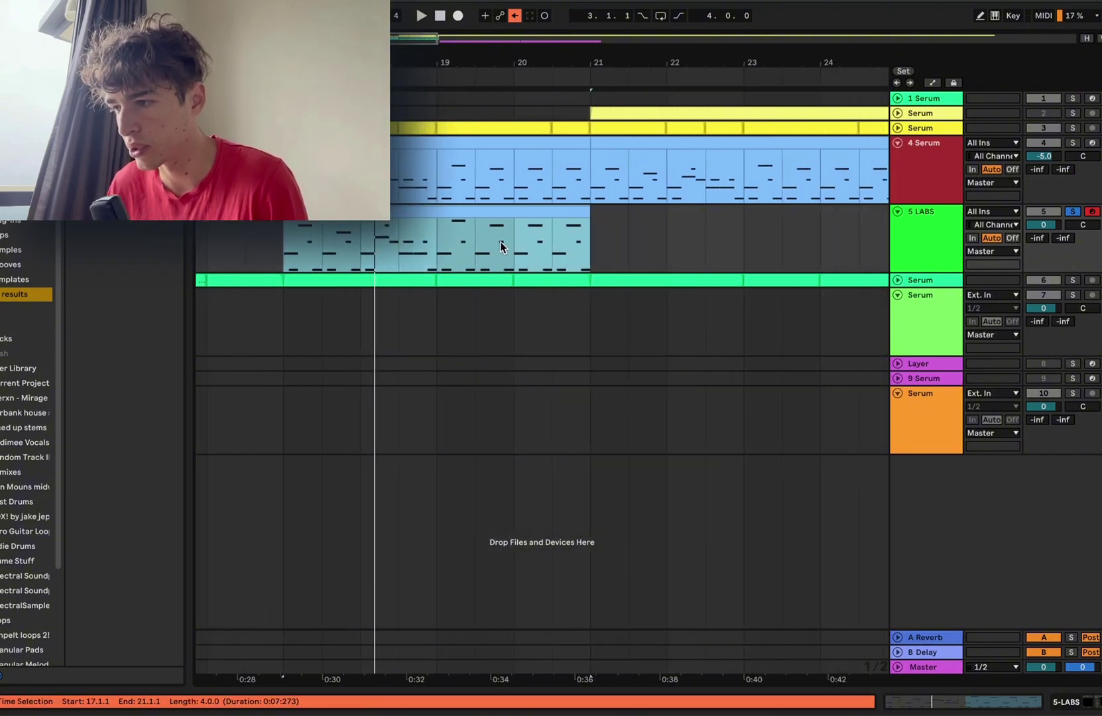
pyautogui.hscroll(-3, 542, 332)
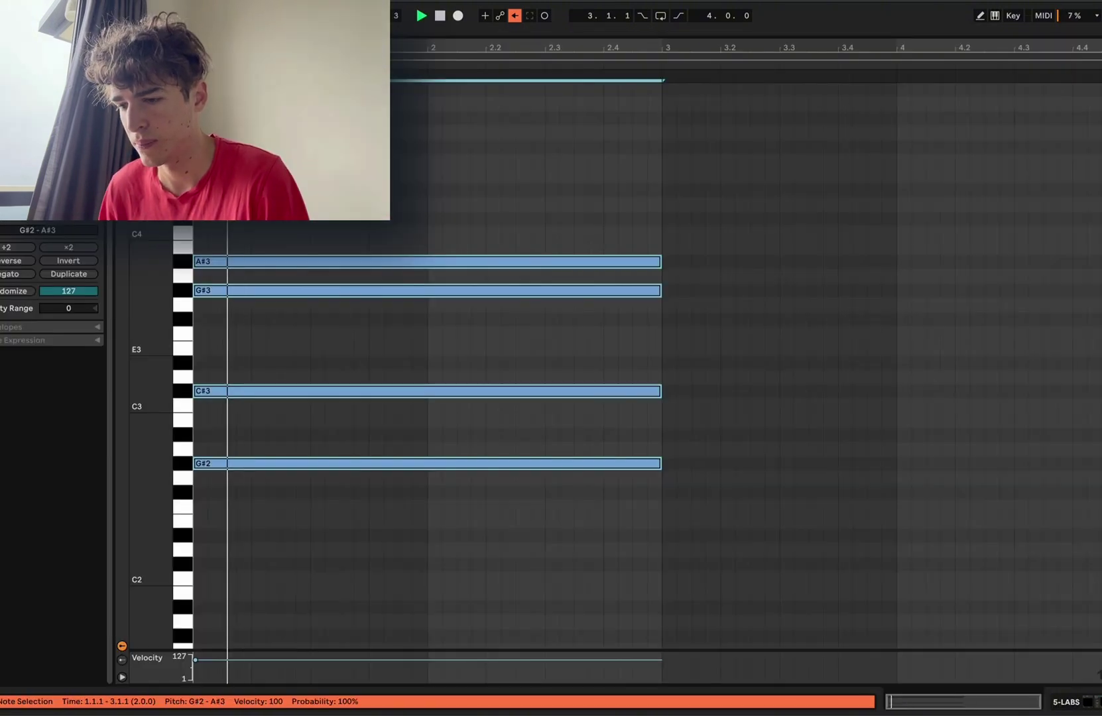
pyautogui.click(428, 320)
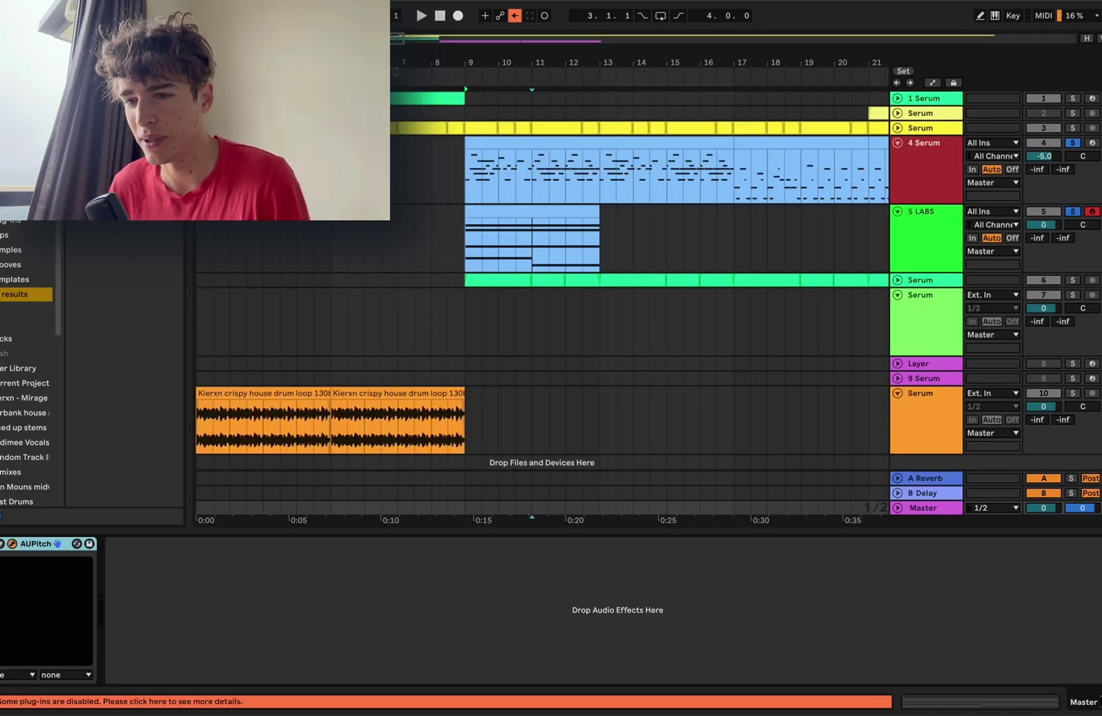
# Step: Set the pitch of the AUPitch effect on the Master track to 96 cents
pyautogui.press('alt+super+p')
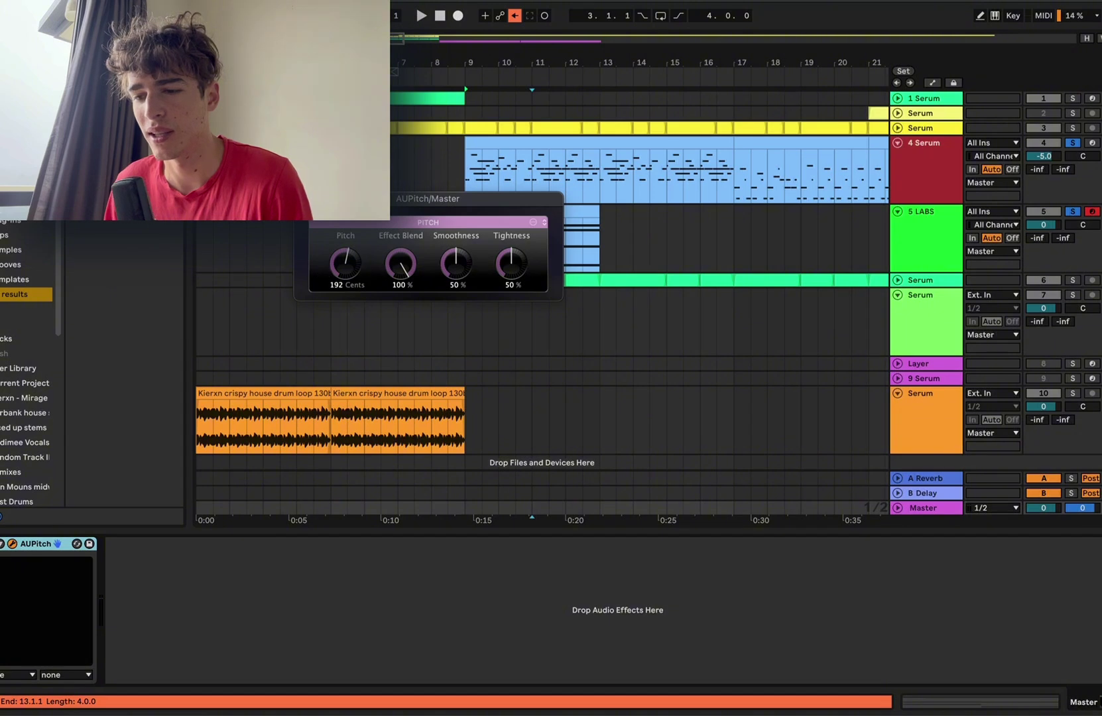
pyautogui.moveTo(346, 264); pyautogui.dragTo(346, 285)
pyautogui.click(346, 264)
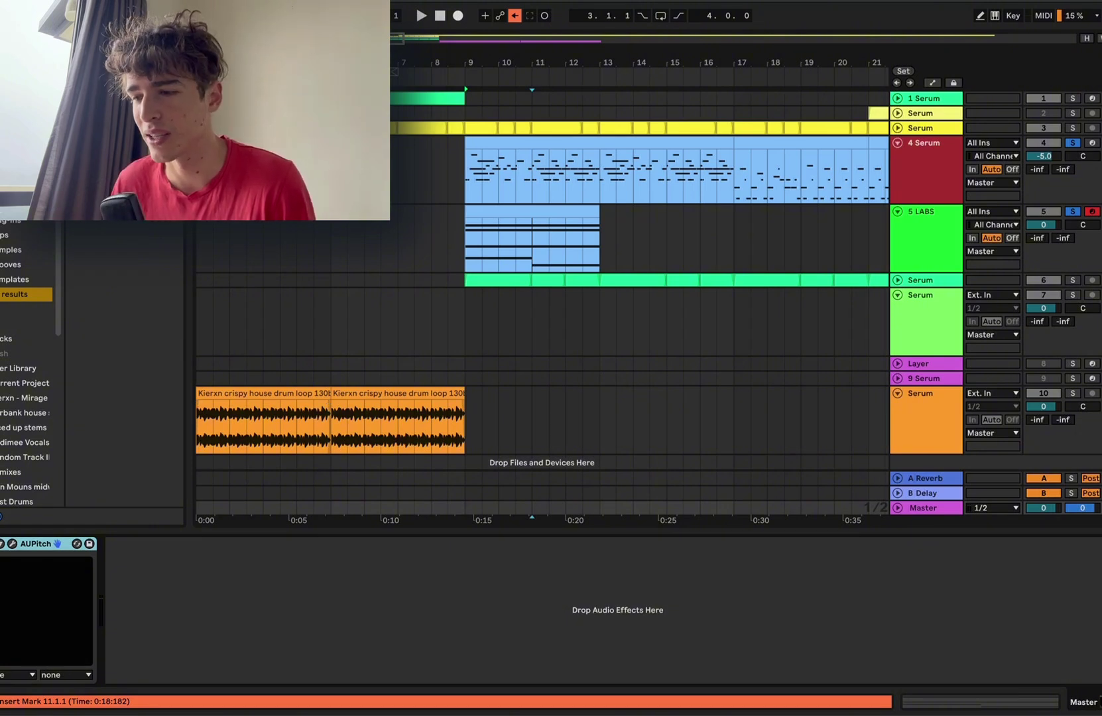
# Step: Select the LABS chord clips from bar 9 to 13 and reopen the Master track's AUPitch window
pyautogui.click(532, 209)
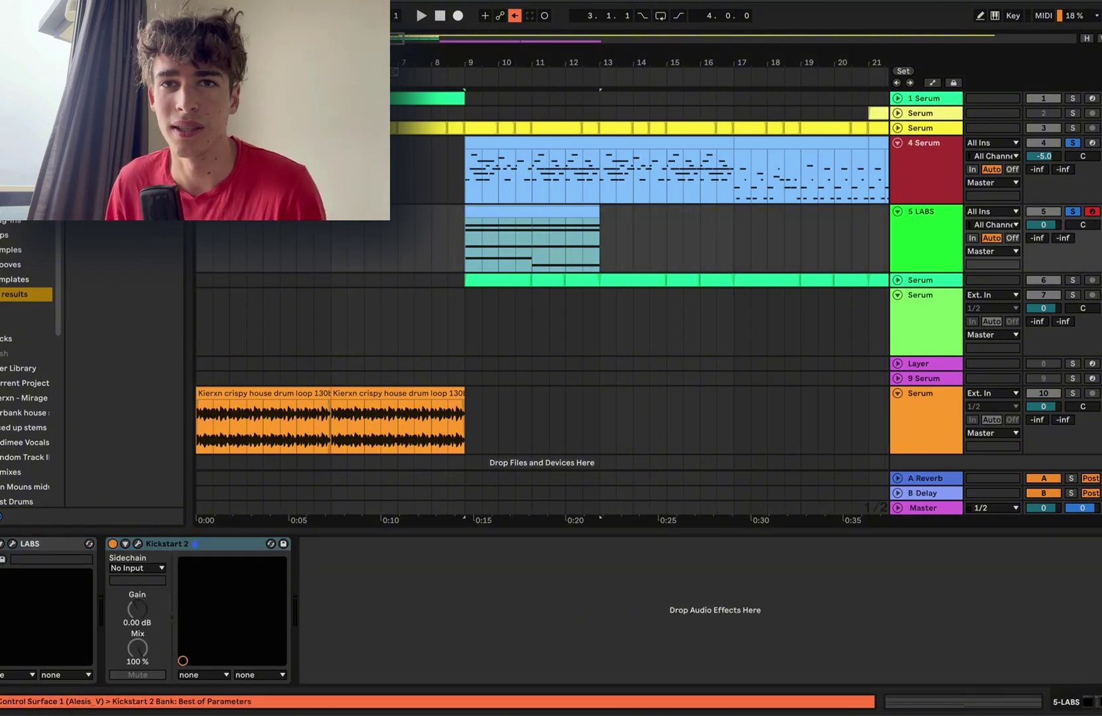
pyautogui.click(924, 508)
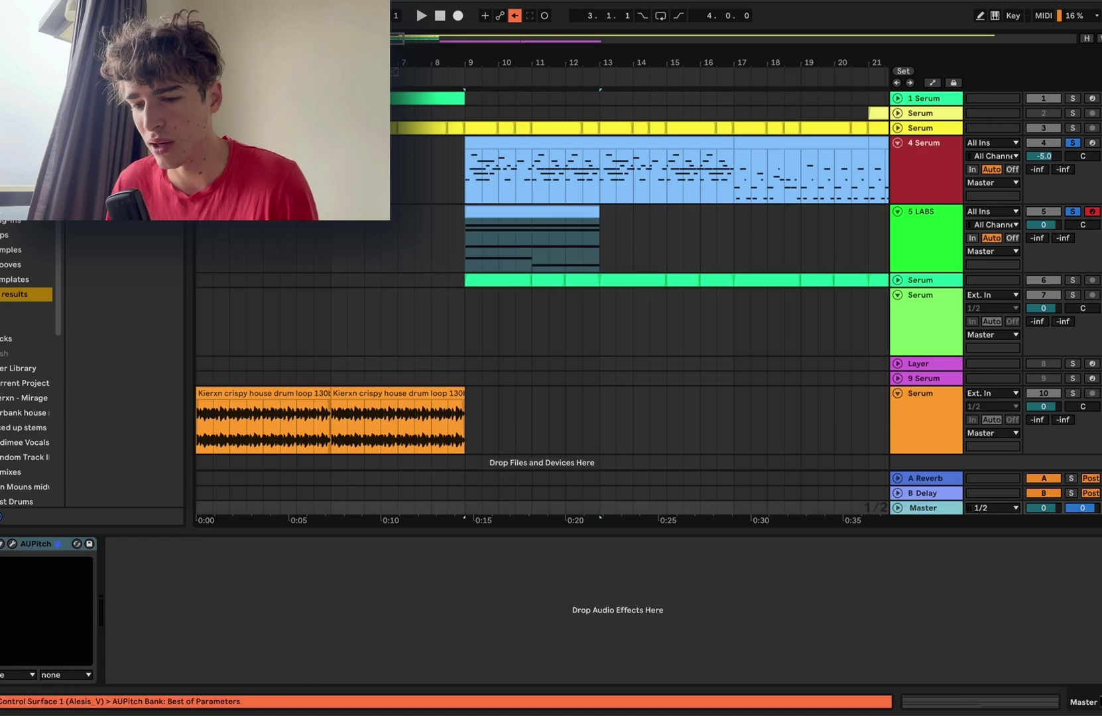
pyautogui.click(12, 543)
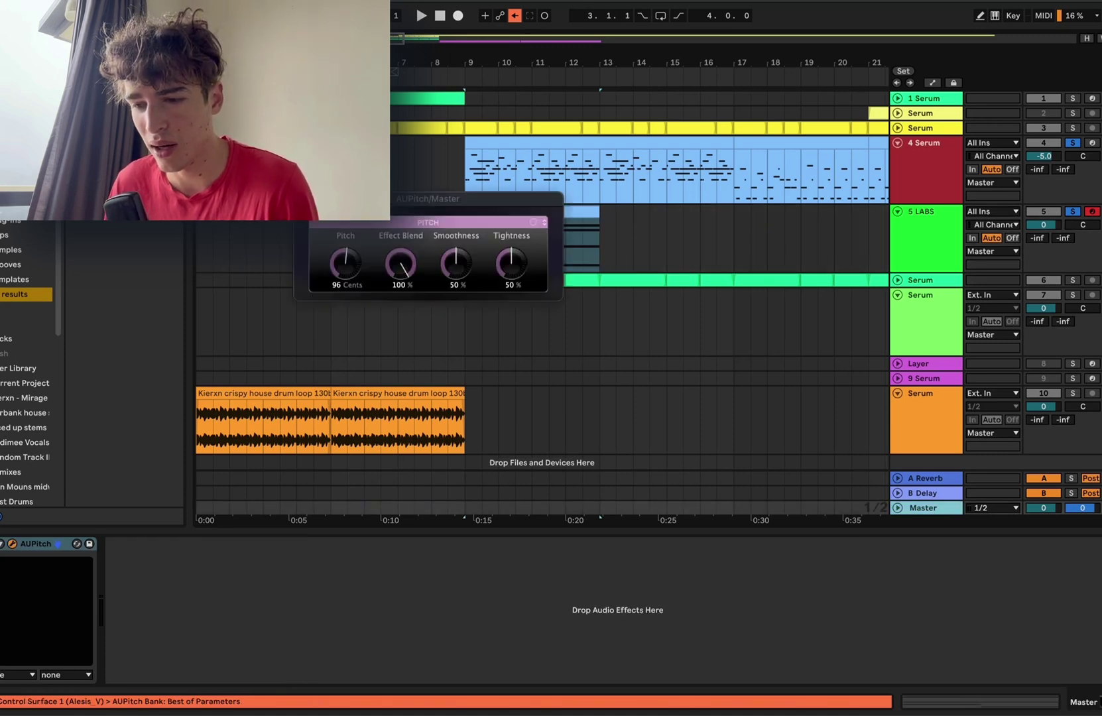
# Step: Close the AUPitch window, open the first LABS chord clip and move the first chord's bass note to A#2 during playback
pyautogui.click(12, 543)
pyautogui.doubleClick(532, 210)
pyautogui.press('space')
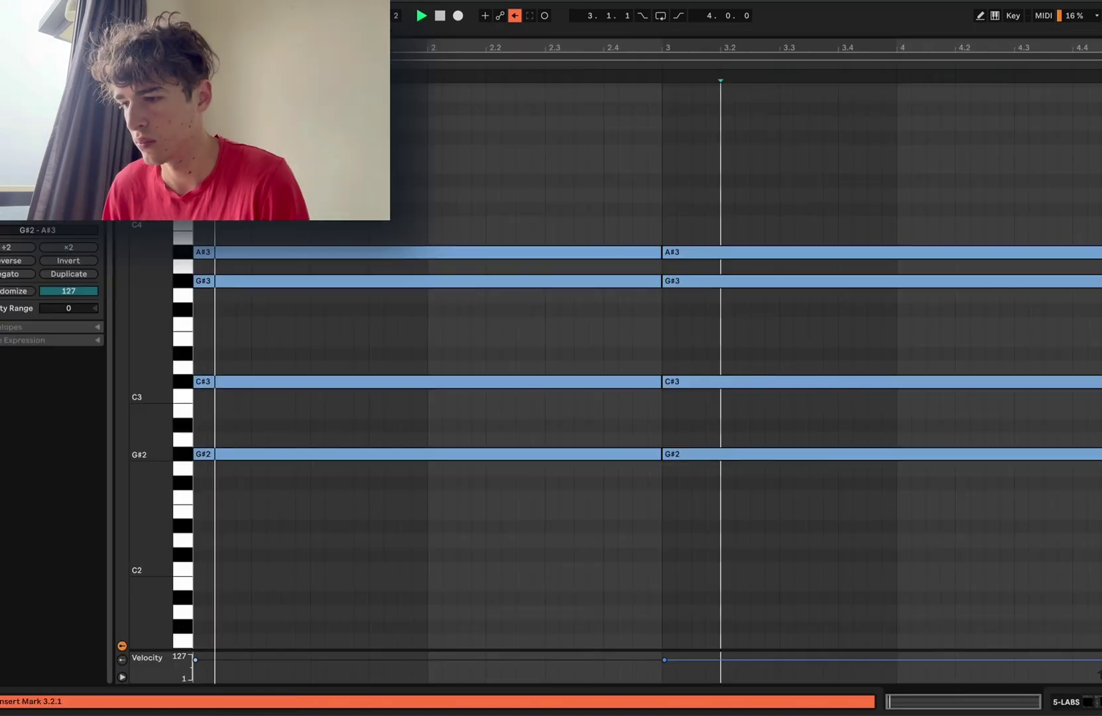
pyautogui.scroll(1, 696, 370)
pyautogui.scroll(-3, 697, 369)
pyautogui.scroll(1, 617, 385)
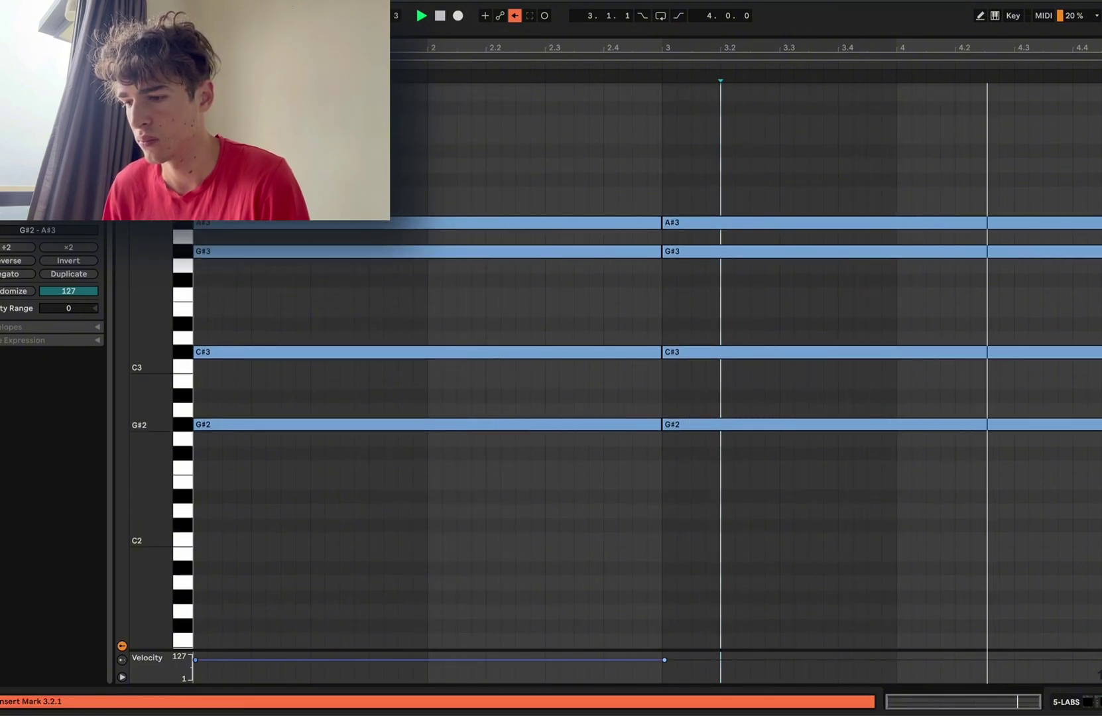
pyautogui.moveTo(425, 424); pyautogui.dragTo(425, 396)
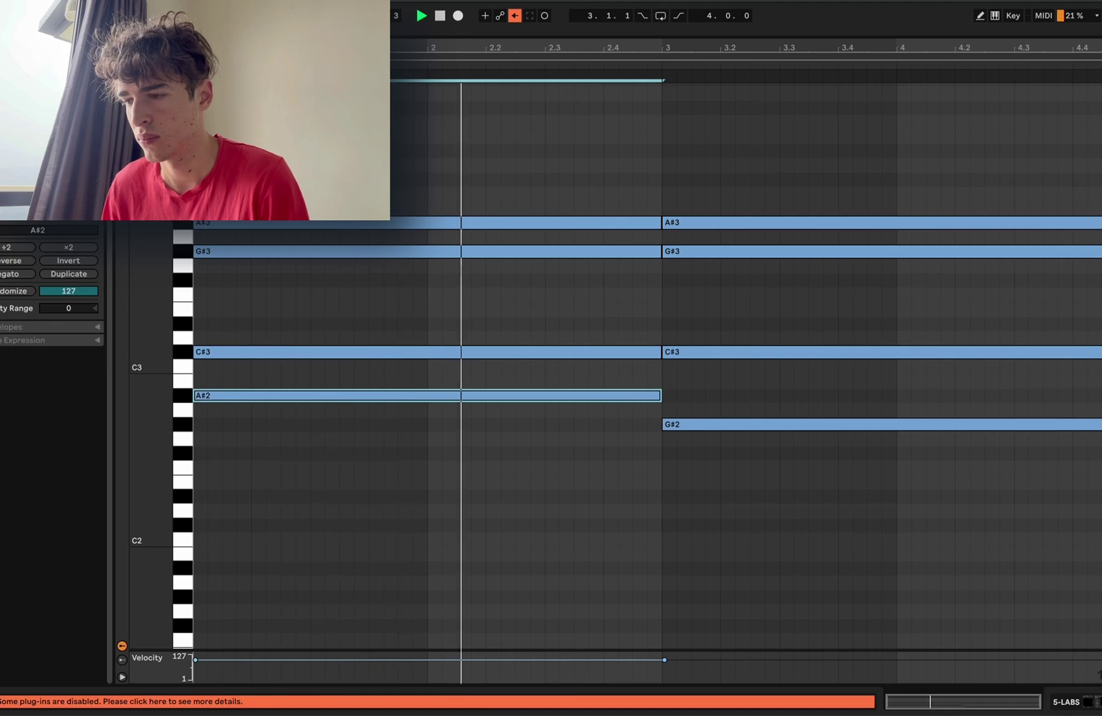
# Step: Unsolo the 5 LABS track and shift its two chord clips to bars 17 to 25
pyautogui.hotkey('ctrl', 'alt', 'l')
pyautogui.hotkey('shift', 'Tab')
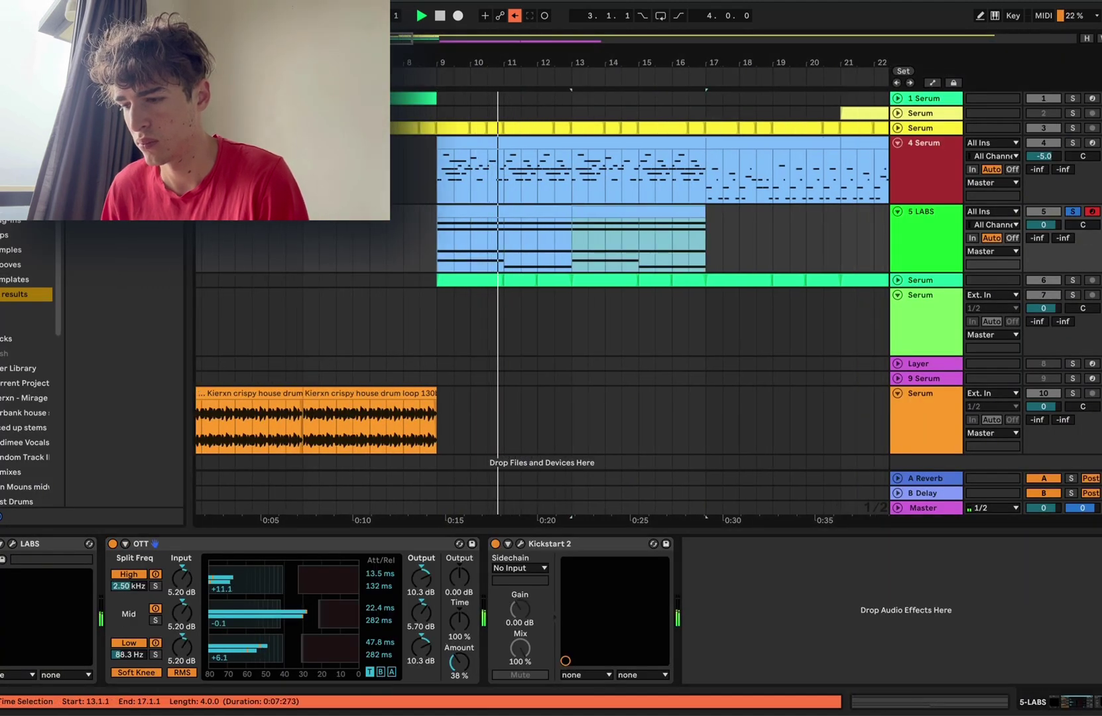
pyautogui.press('s')
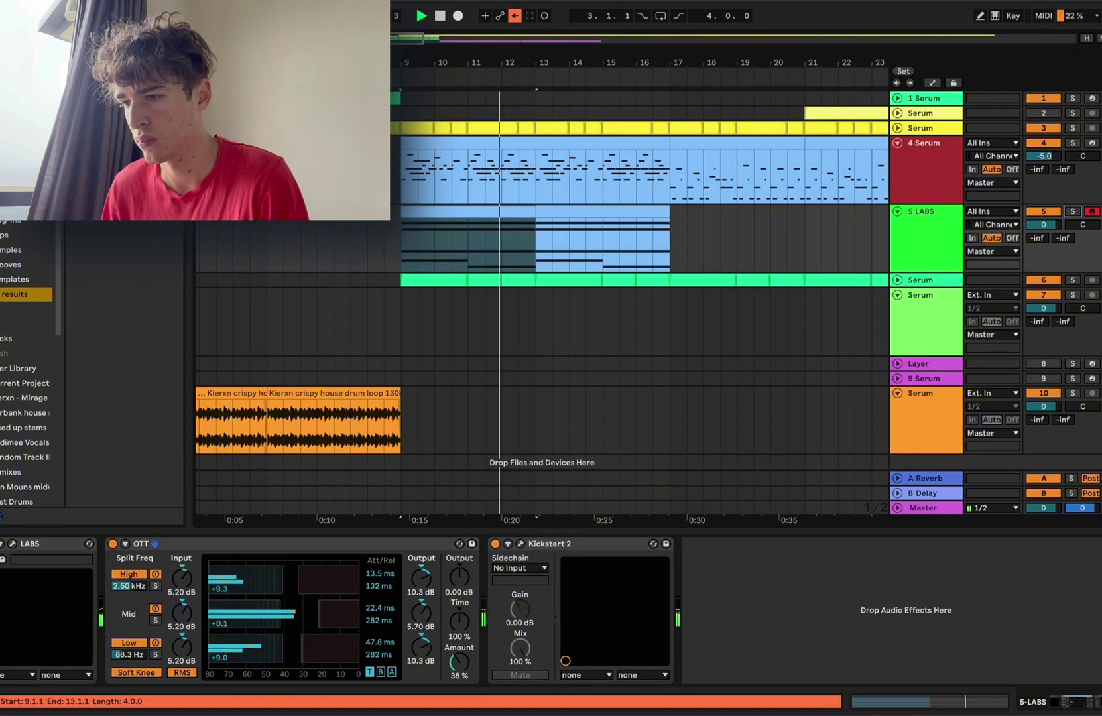
pyautogui.hscroll(2, 542, 299)
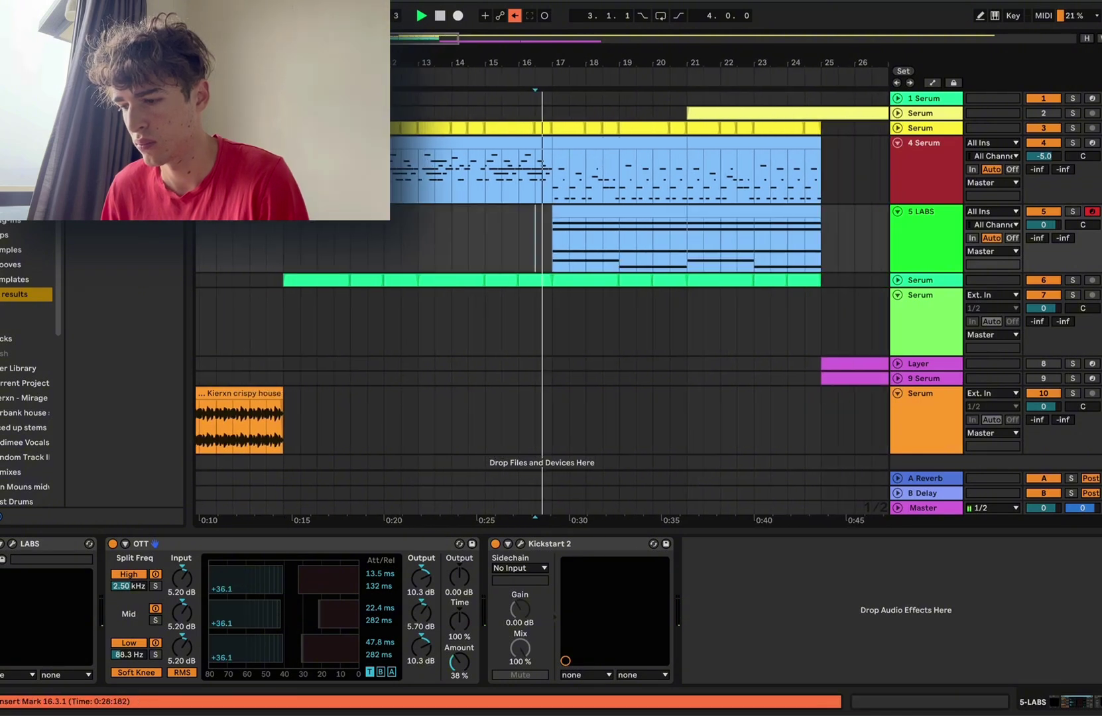
pyautogui.press('super+alt+l')
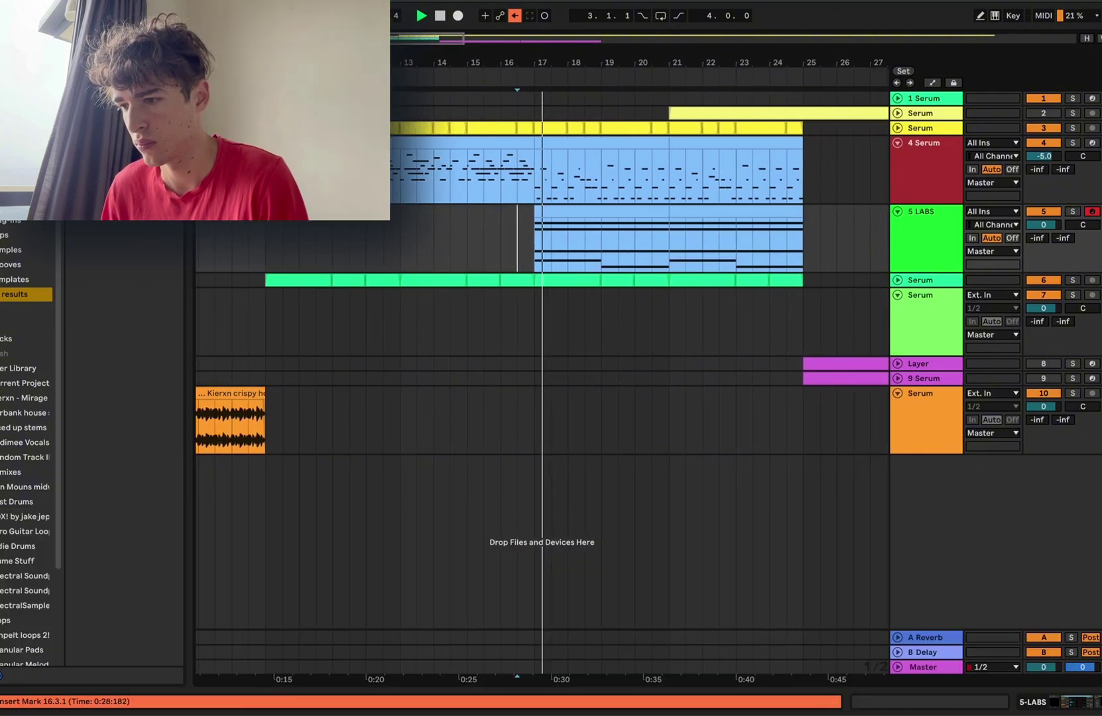
# Step: Listen through the two LABS chord clips between bars 17 and 25 against the Serum tracks, selecting each in turn
pyautogui.click(589, 212)
pyautogui.scroll(3, 608, 242)
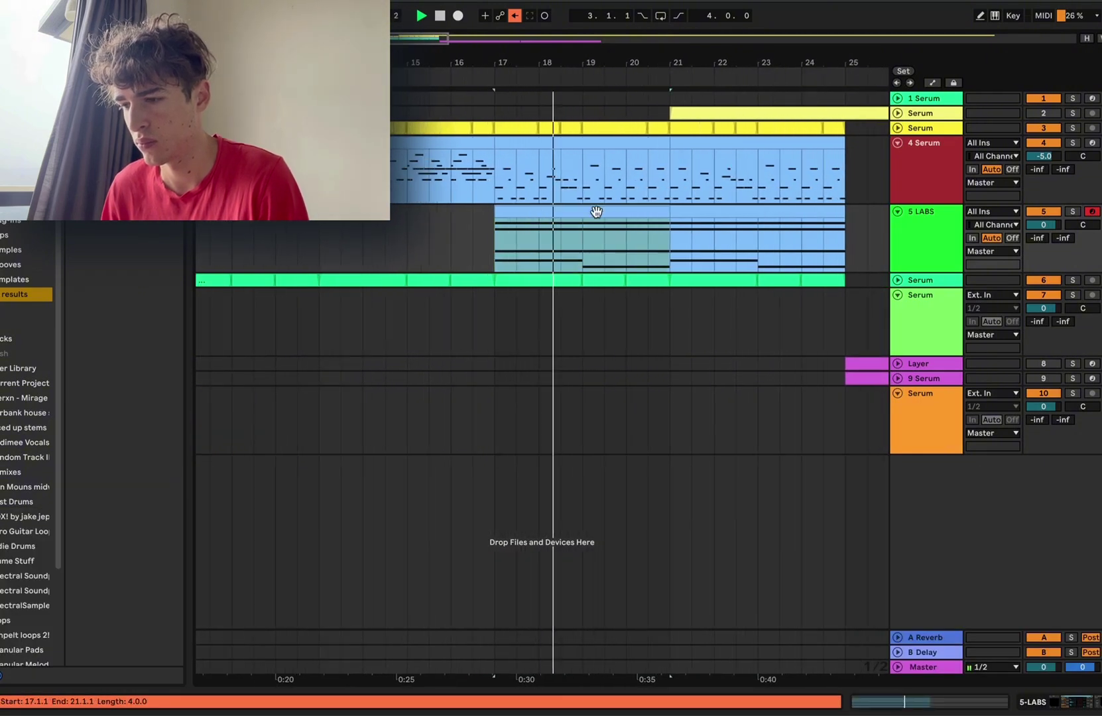
pyautogui.hscroll(2, 596, 212)
pyautogui.scroll(-3, 596, 212)
pyautogui.click(498, 225)
pyautogui.scroll(-3, 499, 225)
pyautogui.hscroll(1, 499, 225)
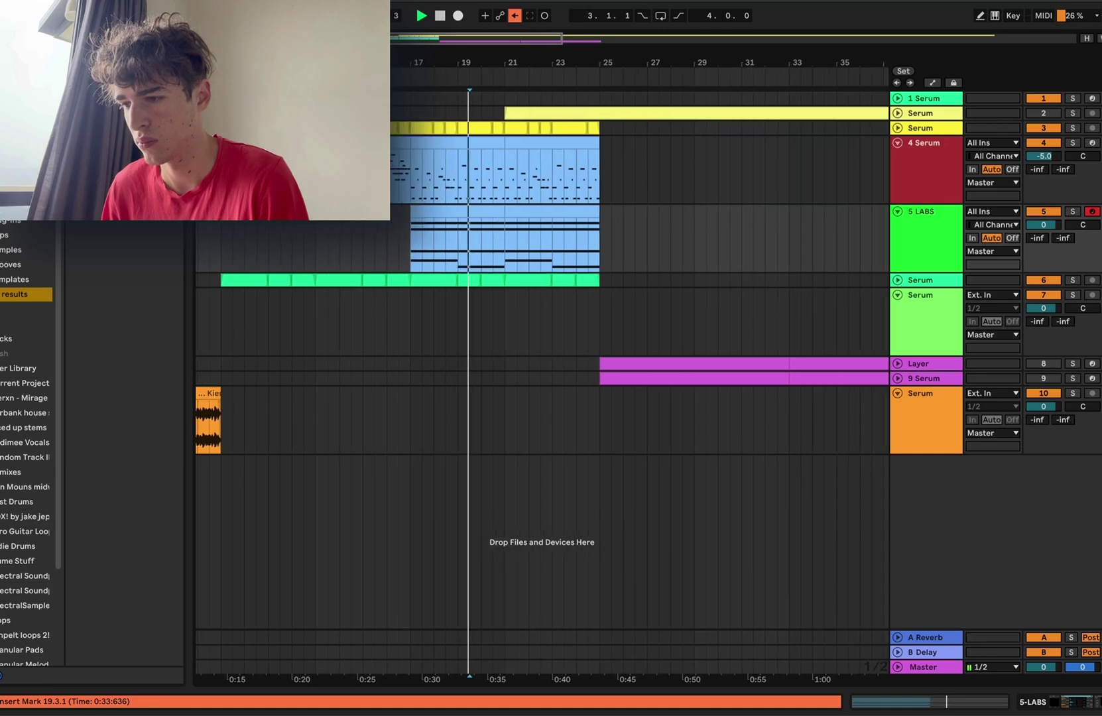
pyautogui.click(514, 211)
pyautogui.scroll(3, 511, 212)
pyautogui.click(503, 211)
pyautogui.hscroll(2, 503, 211)
pyautogui.scroll(-3, 497, 212)
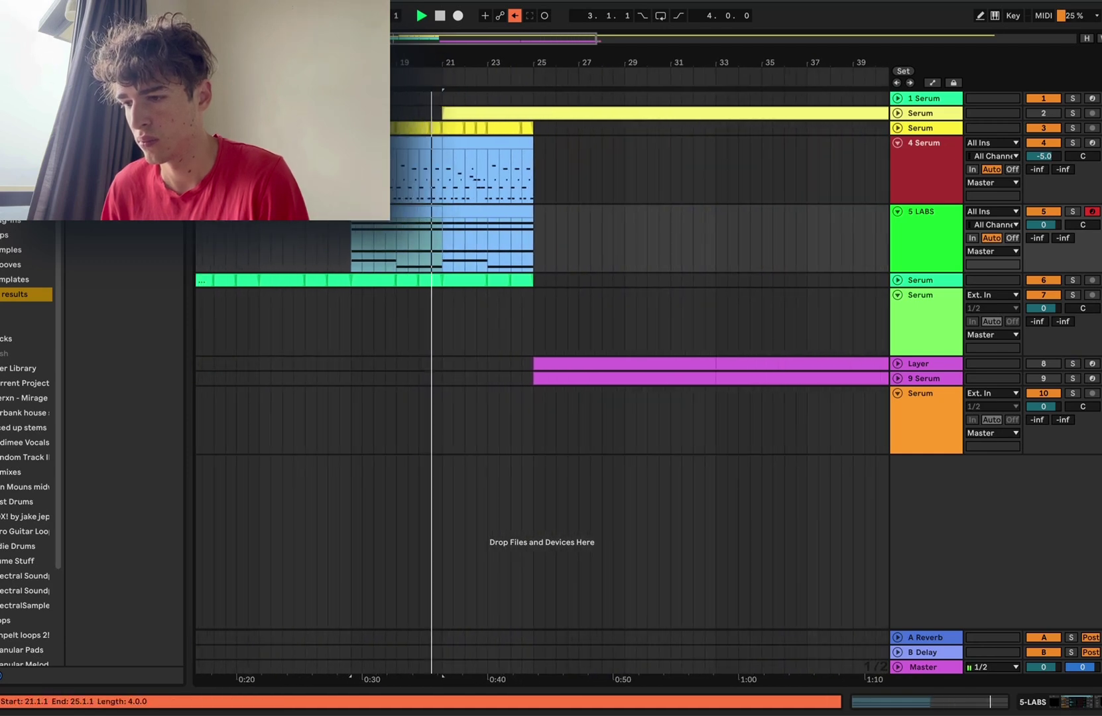
pyautogui.click(455, 211)
pyautogui.hscroll(-1, 455, 211)
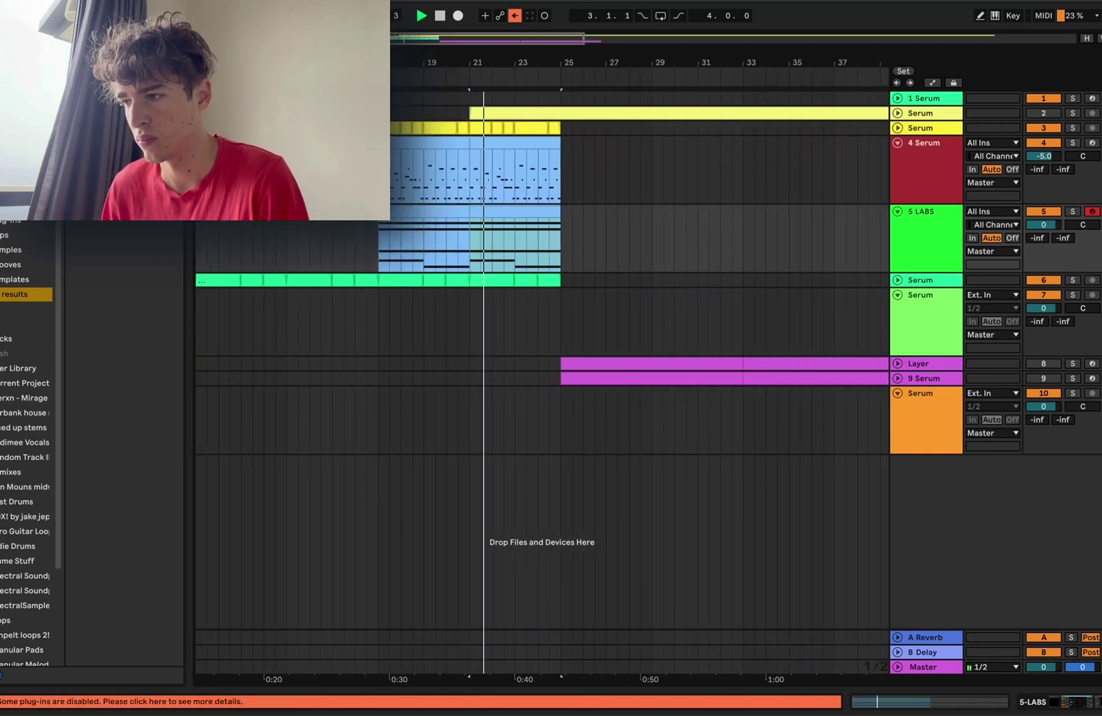
# Step: Unfold the yellow Serum audio track and select bars 17 to 25 across it, 4 Serum and 5 LABS
pyautogui.click(899, 128)
pyautogui.moveTo(563, 295); pyautogui.dragTo(381, 163)
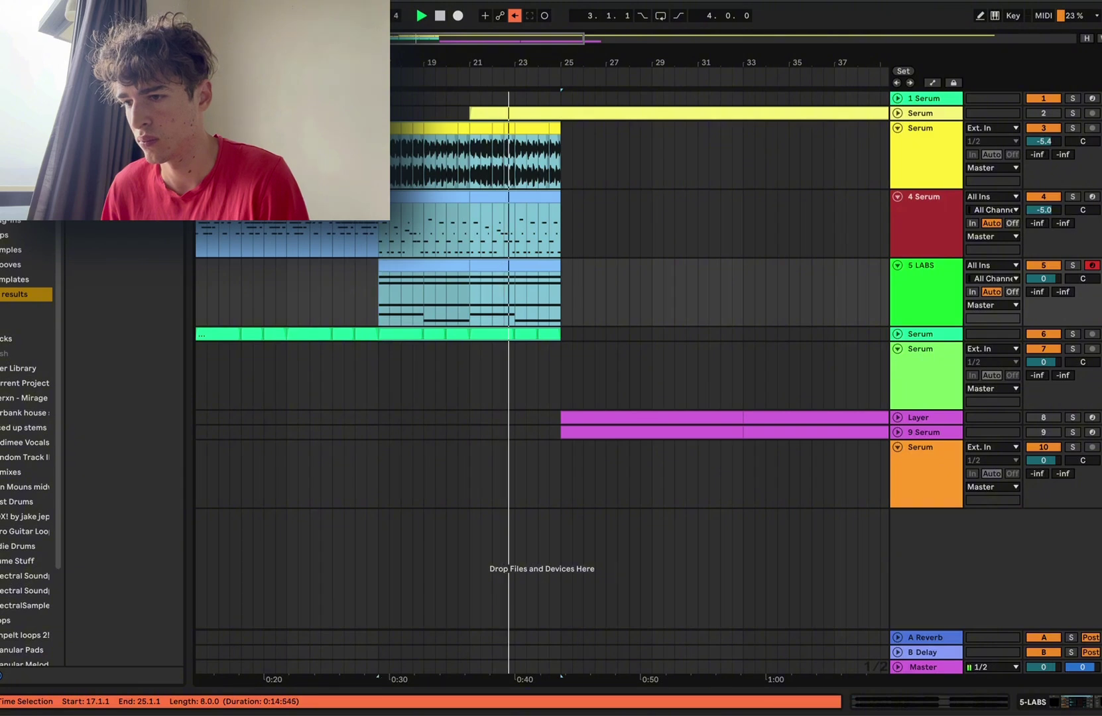
pyautogui.hotkey('ctrl', 'z')
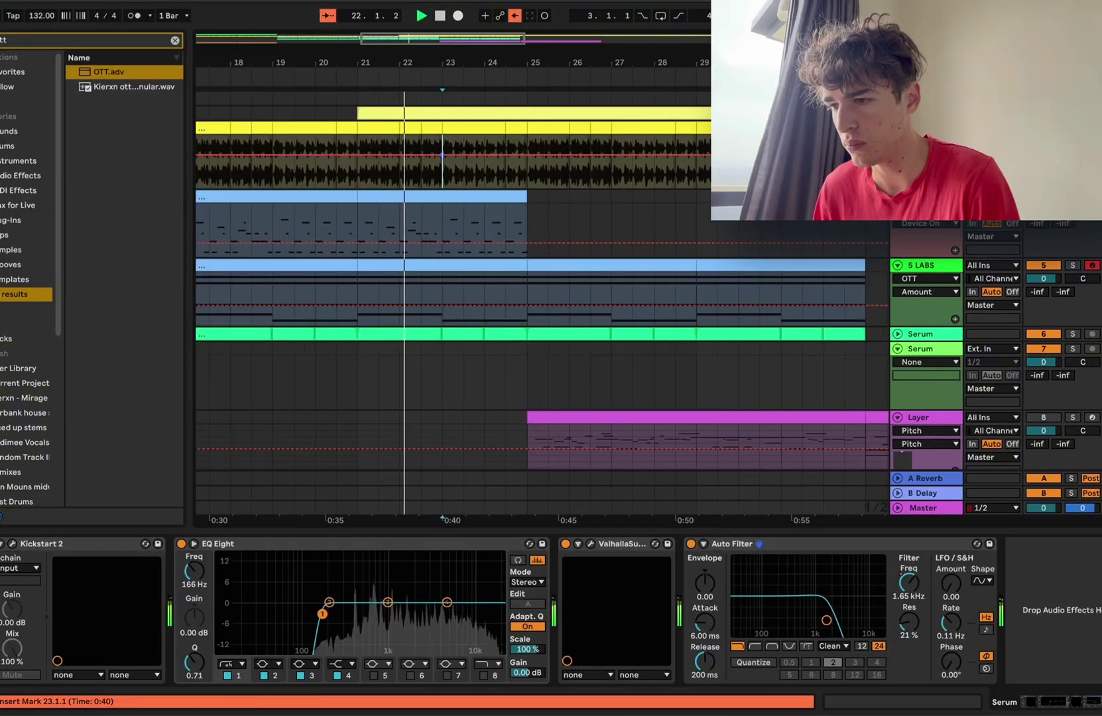
# Step: Automate the yellow Serum track's filter frequency to rise to 6.61 kHz at bar 25 and its ValhallaSupermassive mix to drop at bar 33
pyautogui.moveTo(527, 155); pyautogui.dragTo(527, 144)
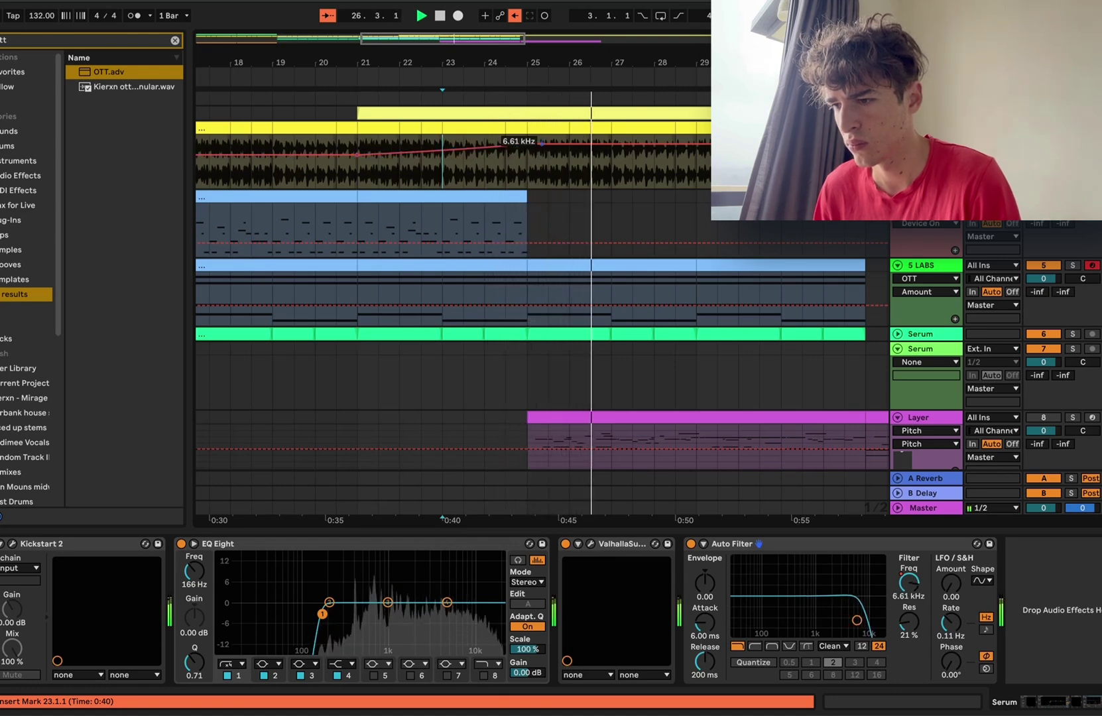
pyautogui.click(591, 544)
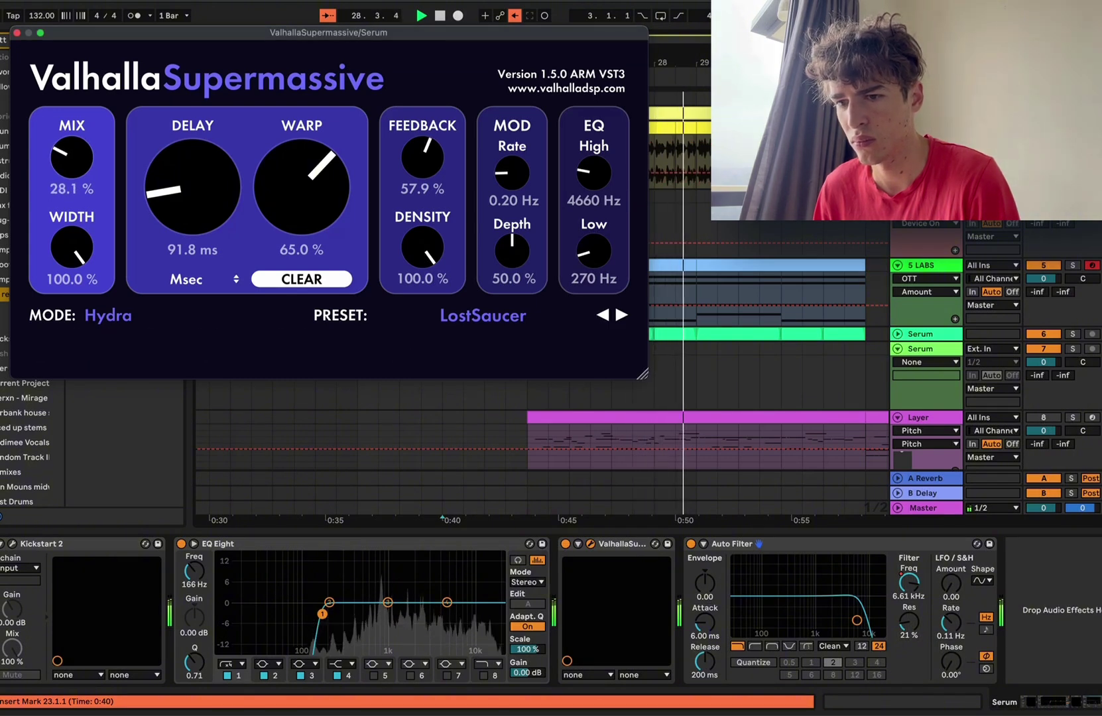
pyautogui.click(17, 32)
pyautogui.hscroll(3, 570, 173)
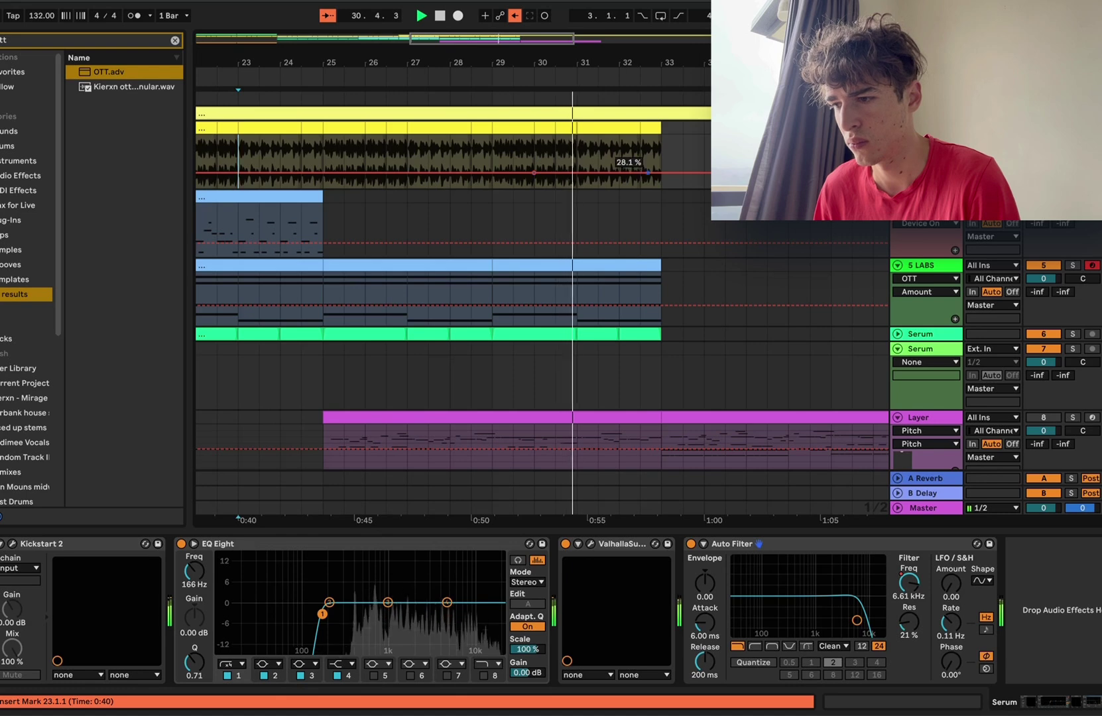
pyautogui.moveTo(662, 179); pyautogui.dragTo(661, 188)
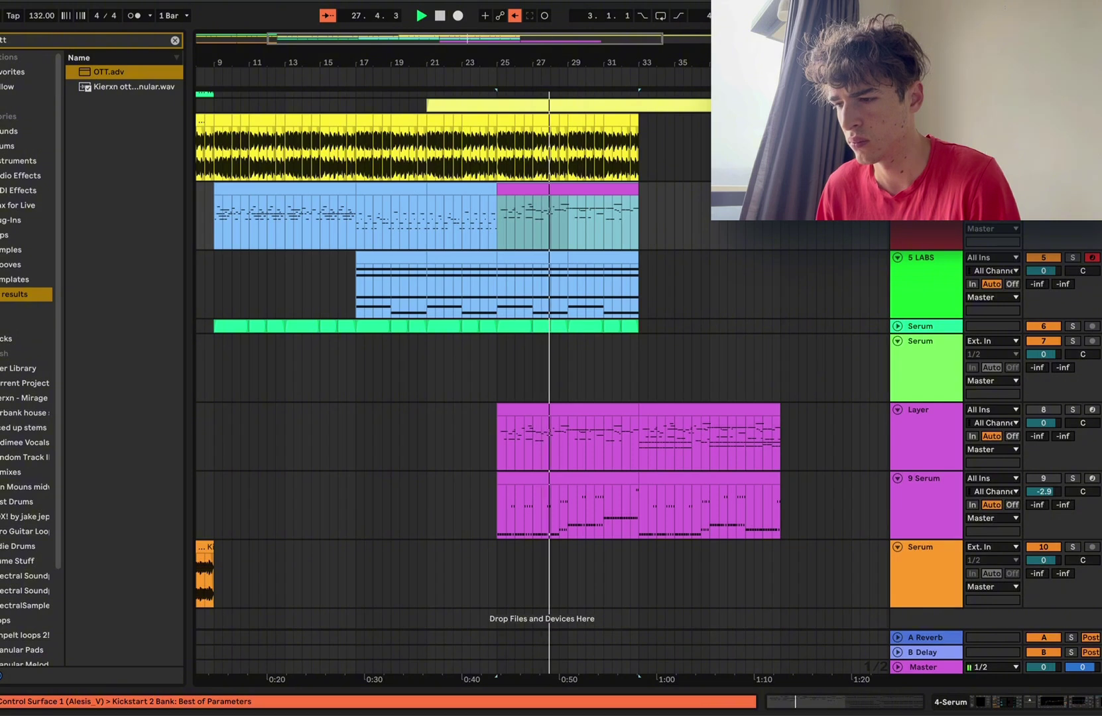
# Step: Open the purple clip on the 4 Serum track between bars 25 and 33
pyautogui.doubleClick(568, 191)
pyautogui.scroll(2, 568, 191)
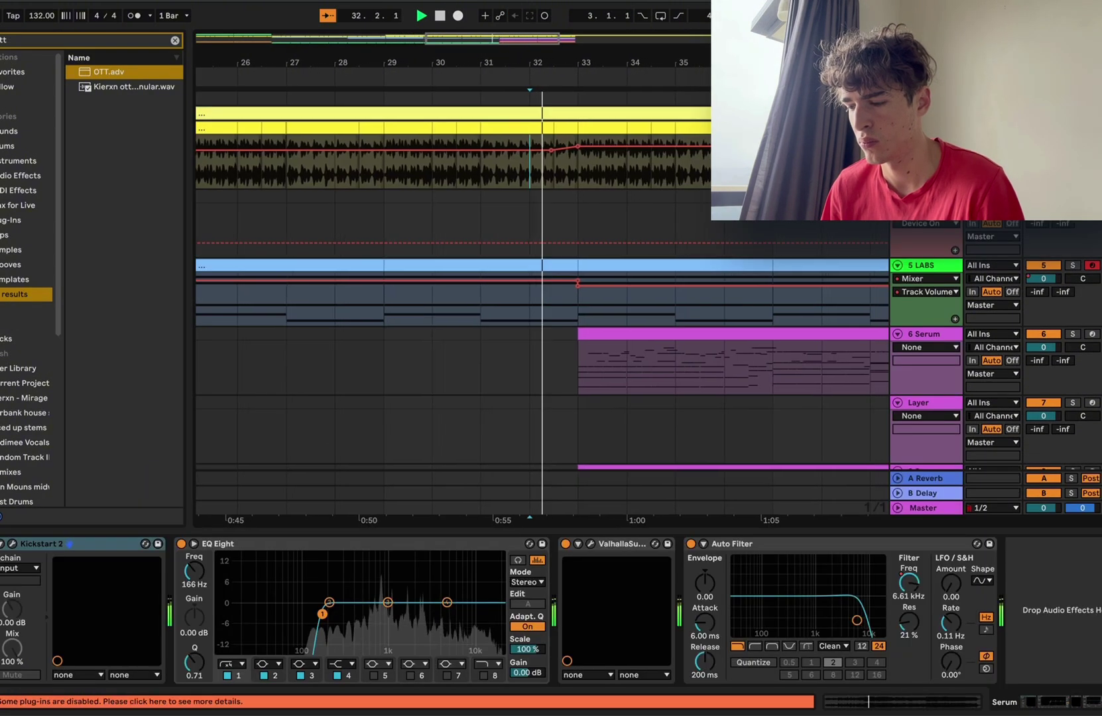
# Step: Leave the automation view, hide the device view and place the insert marker at bar 33 on the 6 Serum track
pyautogui.click(934, 509)
pyautogui.press('a')
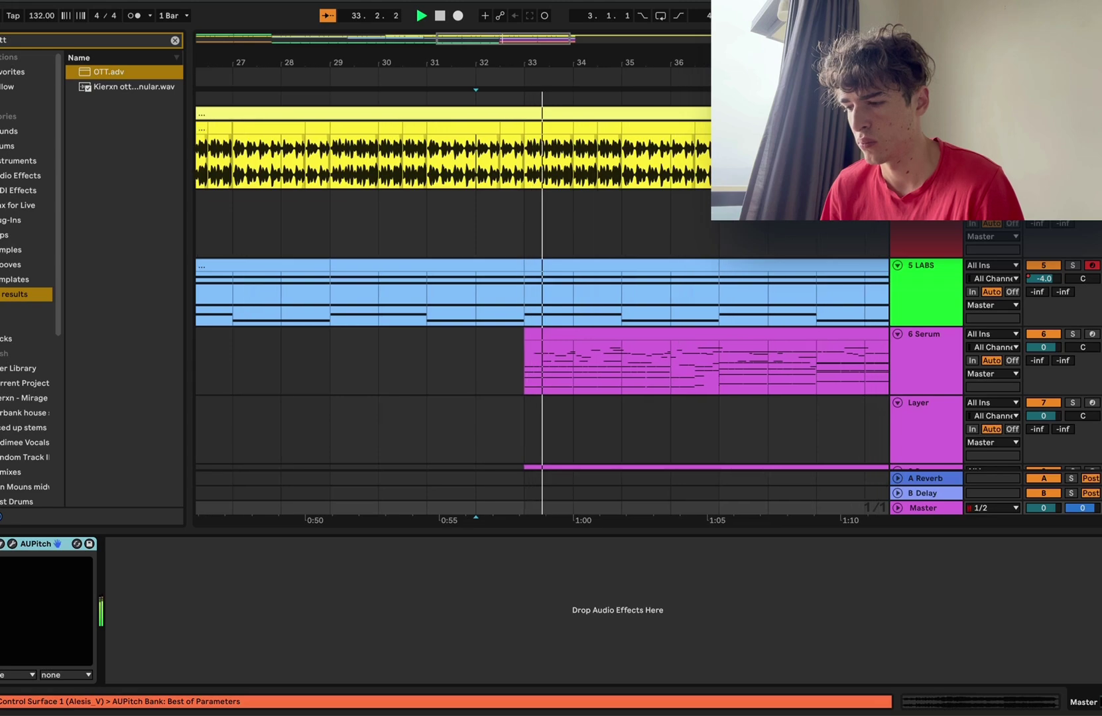
pyautogui.press('super+alt+l')
pyautogui.press('-')
pyautogui.click(517, 367)
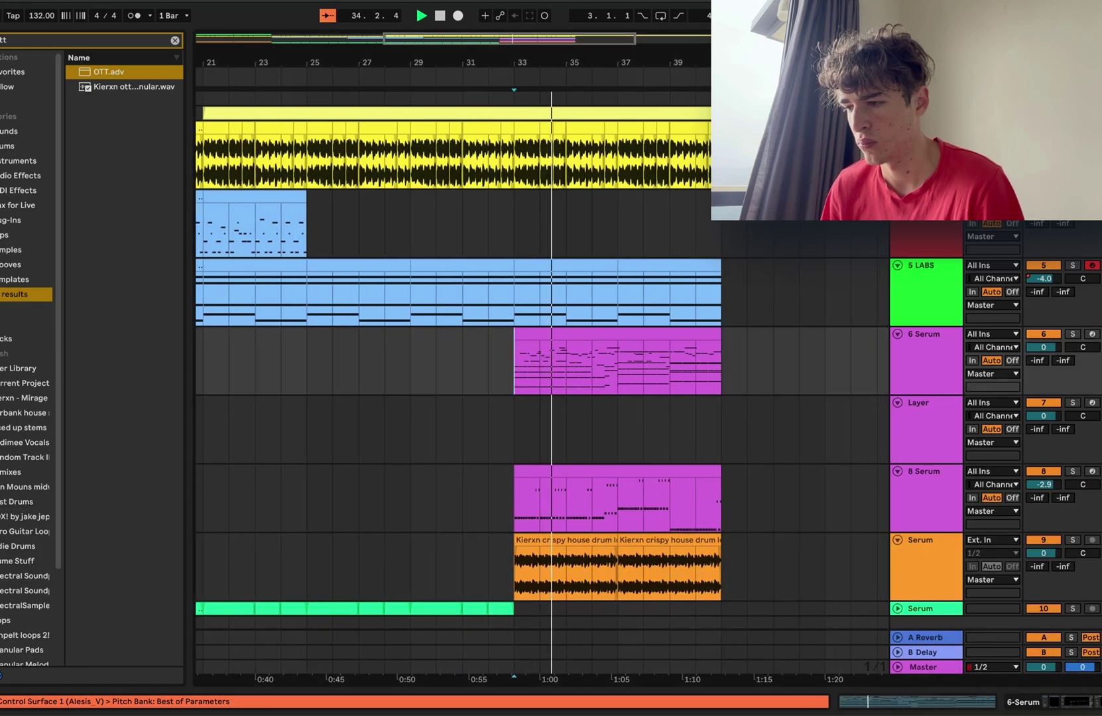
# Step: Solo the 6 Serum track and examine the notes of its clip at bar 33
pyautogui.doubleClick(929, 362)
pyautogui.click(928, 362)
pyautogui.scroll(-4, 928, 362)
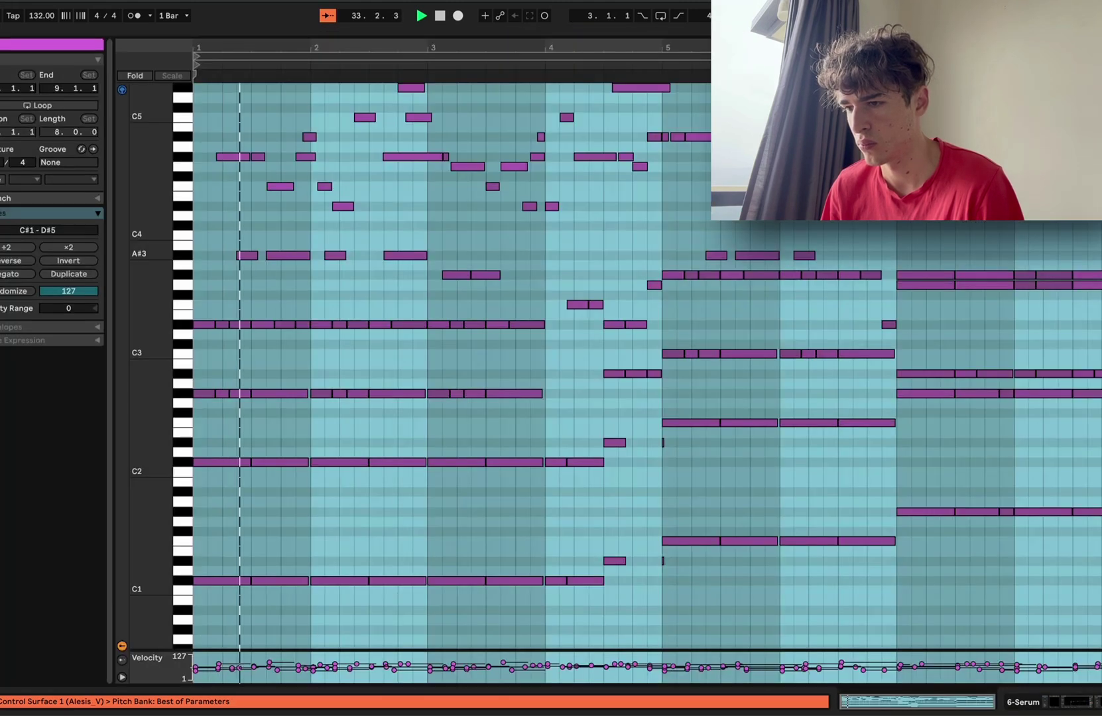
pyautogui.scroll(4, 517, 365)
pyautogui.press('super+alt+l')
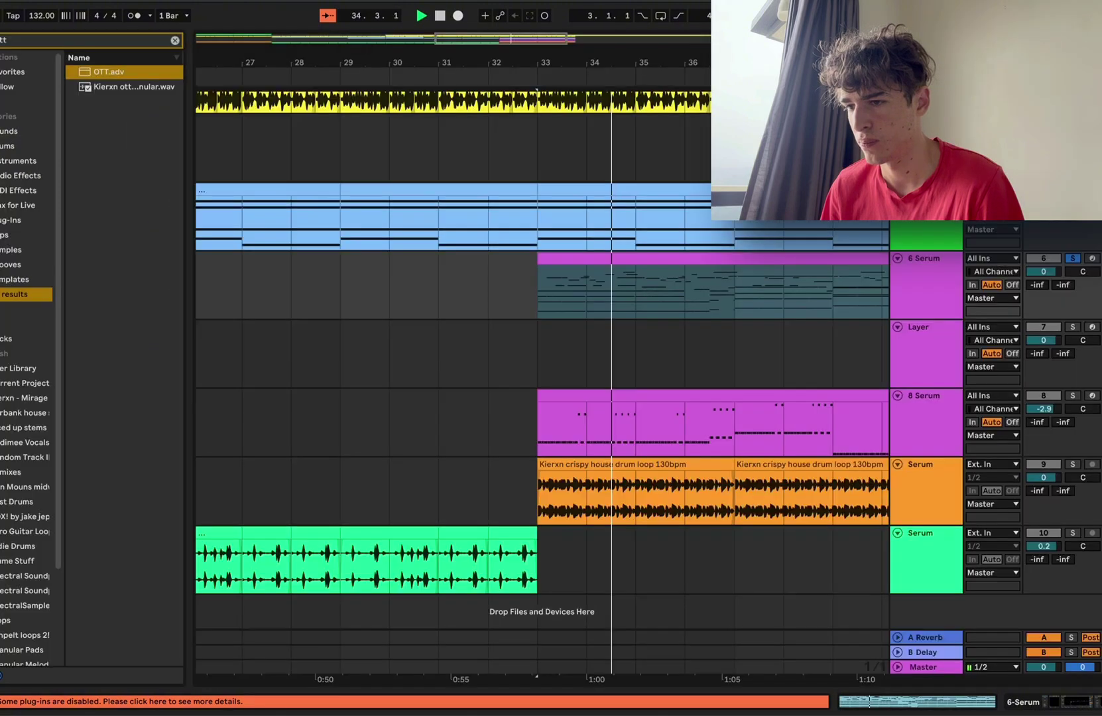
# Step: Open the LABS chord clip at bar 29 and raise the second chord's bass note to G#2
pyautogui.scroll(-4, 441, 265)
pyautogui.hscroll(-4, 441, 266)
pyautogui.scroll(2, 441, 265)
pyautogui.doubleClick(401, 222)
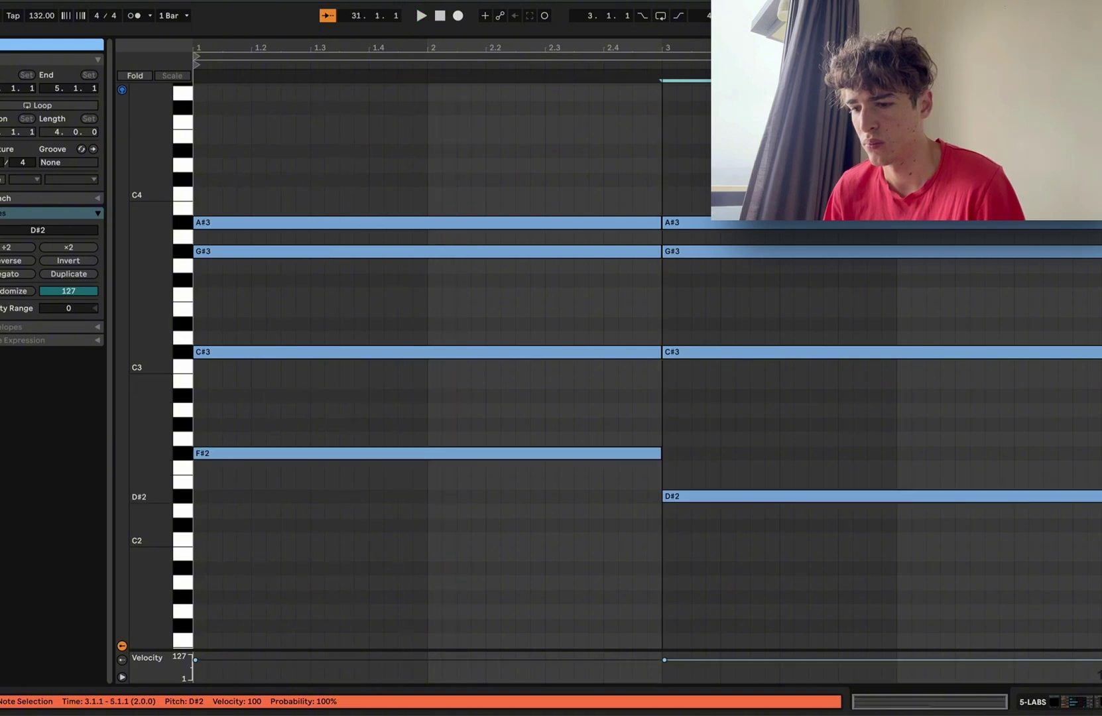
pyautogui.press('Up')
pyautogui.press('Up')
pyautogui.press('Up')
pyautogui.press('Up')
pyautogui.press('Up')
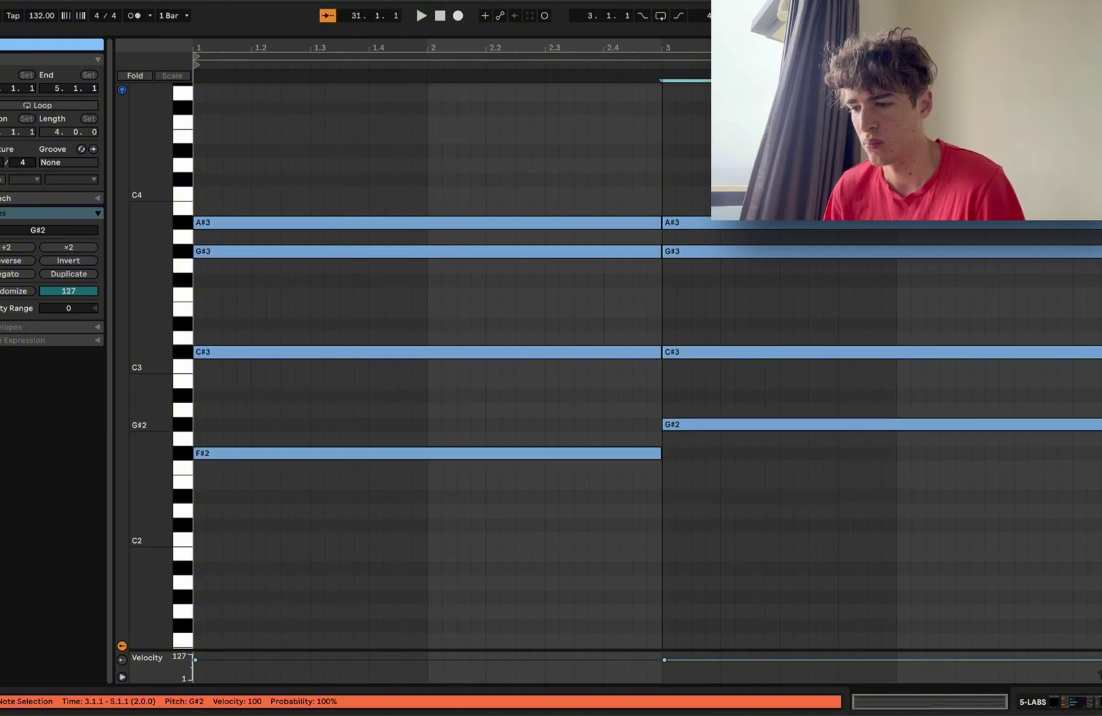
# Step: Lower the top note of the second chord in the LABS clip to F#3 and audition it
pyautogui.press('space')
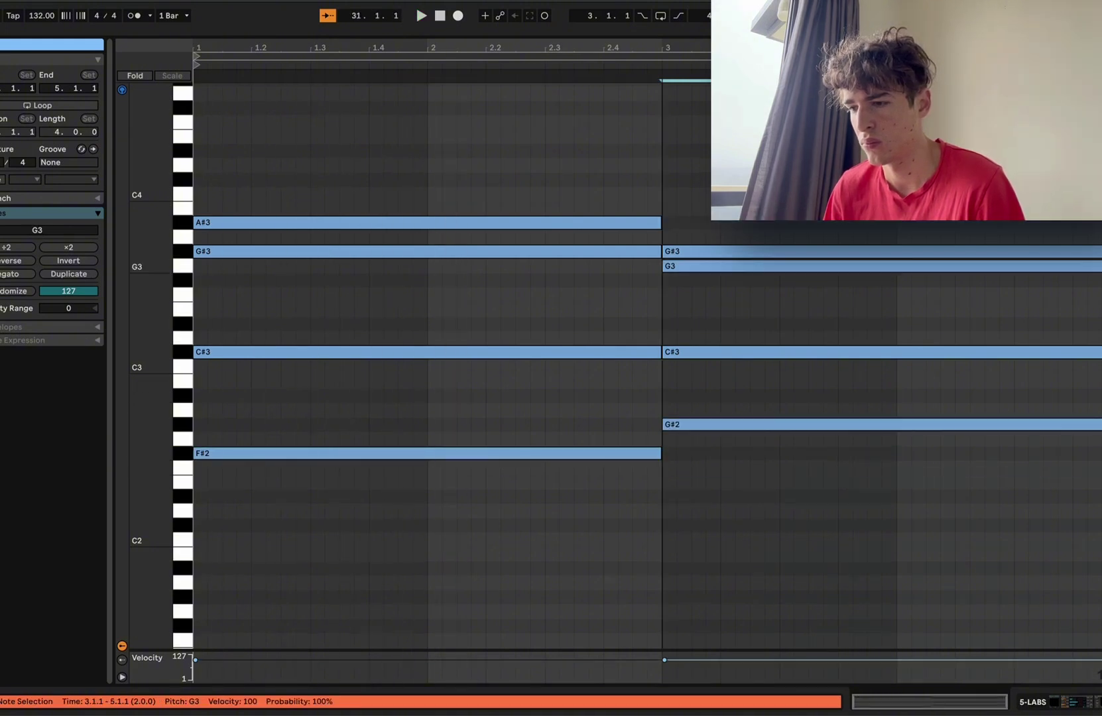
pyautogui.press('Down')
pyautogui.press('Down')
pyautogui.press('Up')
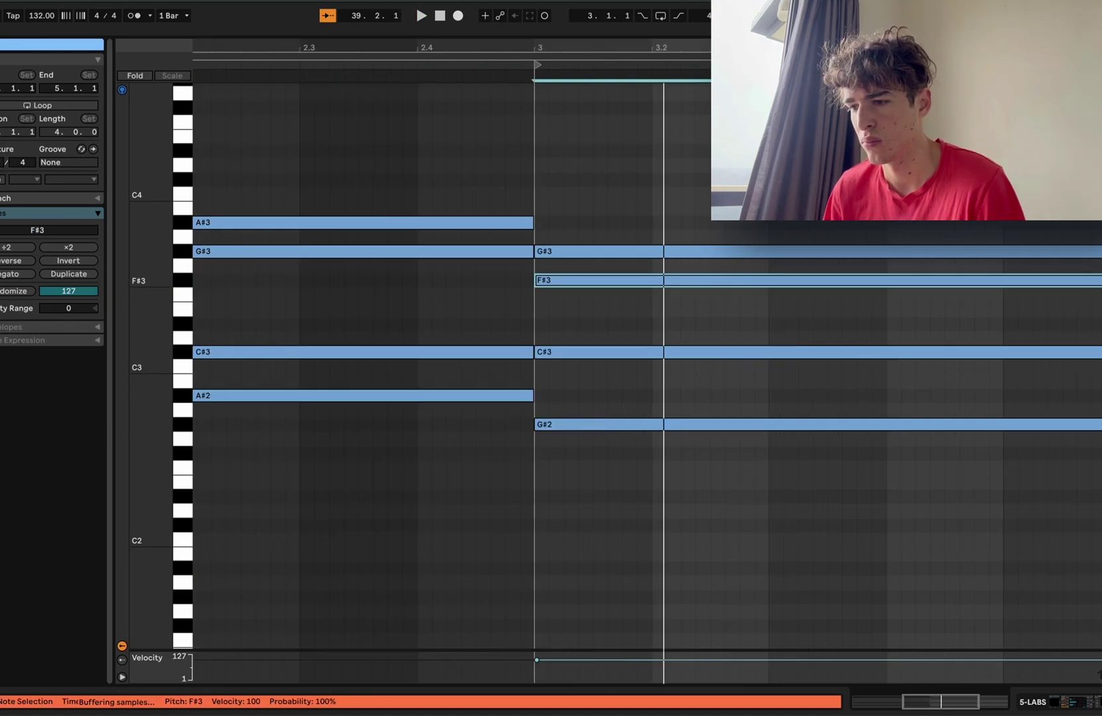
# Step: Raise the F#3 note of the LABS chord at bar 39 to C#4 and audition the chord
pyautogui.press('Up')
pyautogui.press('Up')
pyautogui.press('Up')
pyautogui.press('Up')
pyautogui.press('Up')
pyautogui.press('Up')
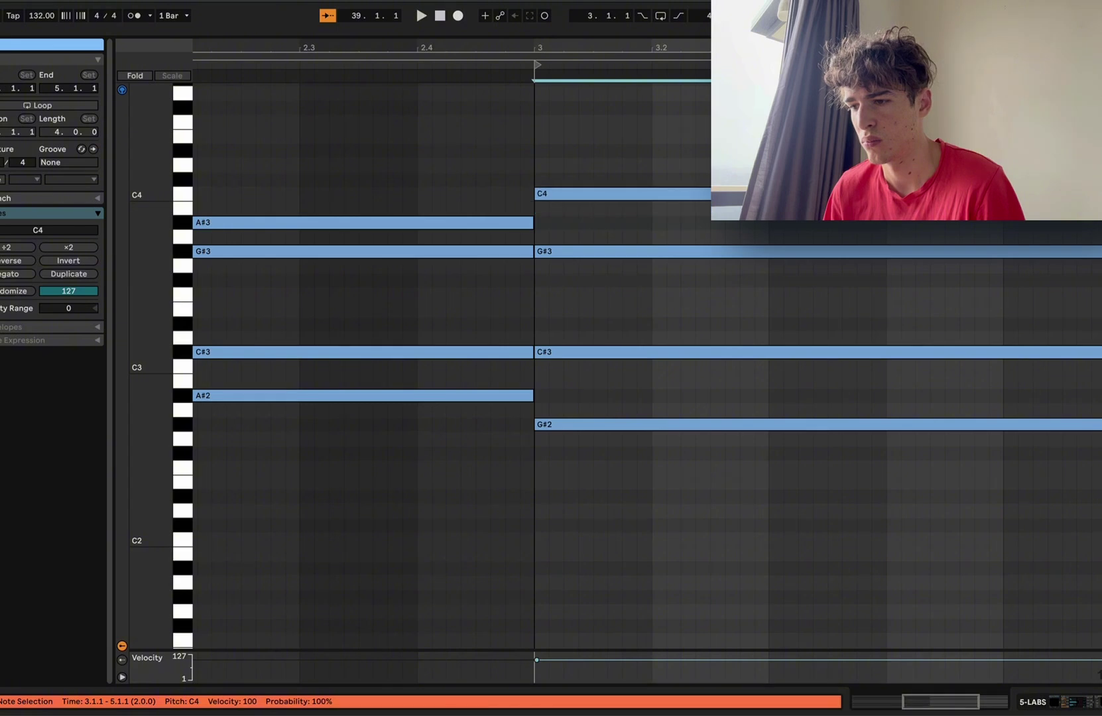
pyautogui.hscroll(5, 647, 365)
pyautogui.press('Up')
pyautogui.hscroll(-6, 648, 365)
pyautogui.press('space')
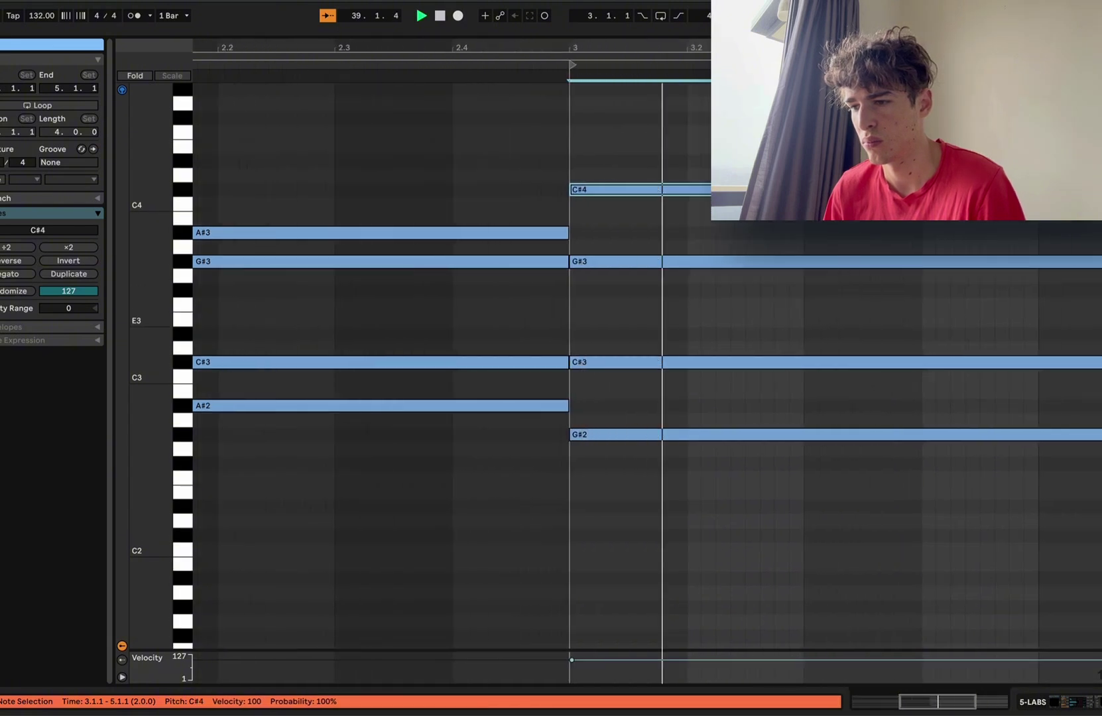
pyautogui.hscroll(4, 648, 320)
pyautogui.press('space')
pyautogui.moveTo(636, 442)
pyautogui.mouseDown()
pyautogui.moveTo(637, 413)
pyautogui.moveTo(636, 443)
pyautogui.mouseUp()
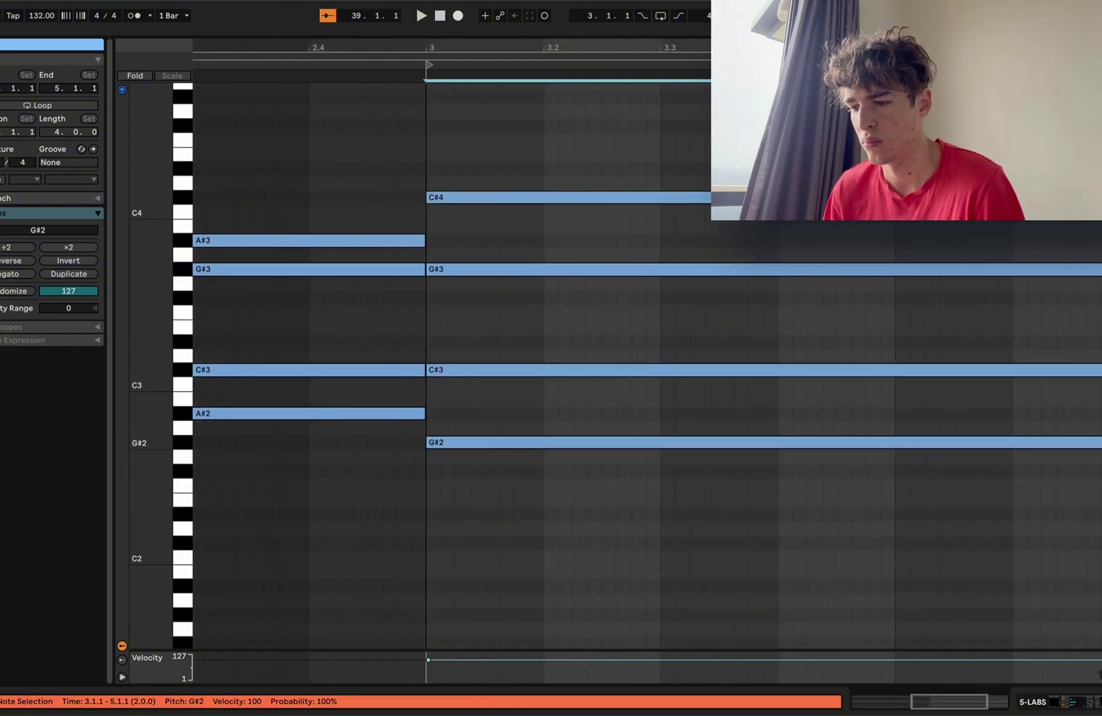
pyautogui.press('space')
pyautogui.press('super+alt+l')
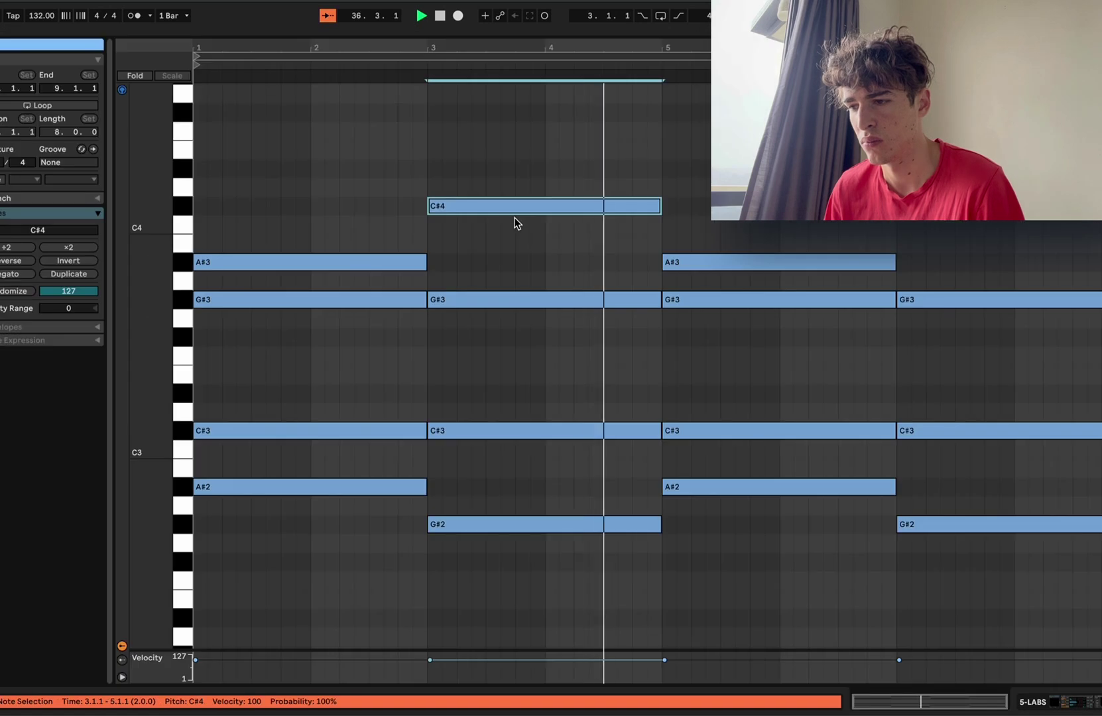
# Step: Reshape the top voice over bars 35 to 37 into a one-bar C4, a half-bar C#4 and a half-bar C4
pyautogui.press('Down')
pyautogui.hotkey('shift', 'Left')
pyautogui.hotkey('shift', 'Left')
pyautogui.hotkey('shift', 'Left')
pyautogui.hotkey('shift', 'Left')
pyautogui.hotkey('shift', 'Left')
pyautogui.hotkey('shift', 'Left')
pyautogui.hotkey('shift', 'Left')
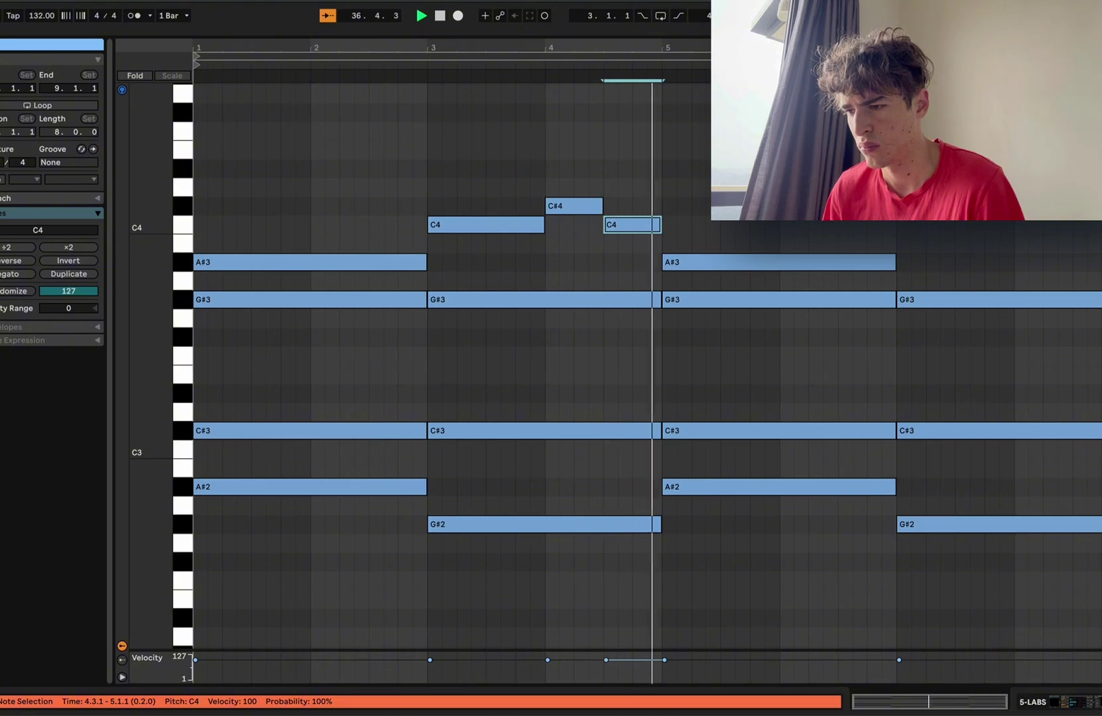
pyautogui.hotkey('ctrl', 'alt', 'l')
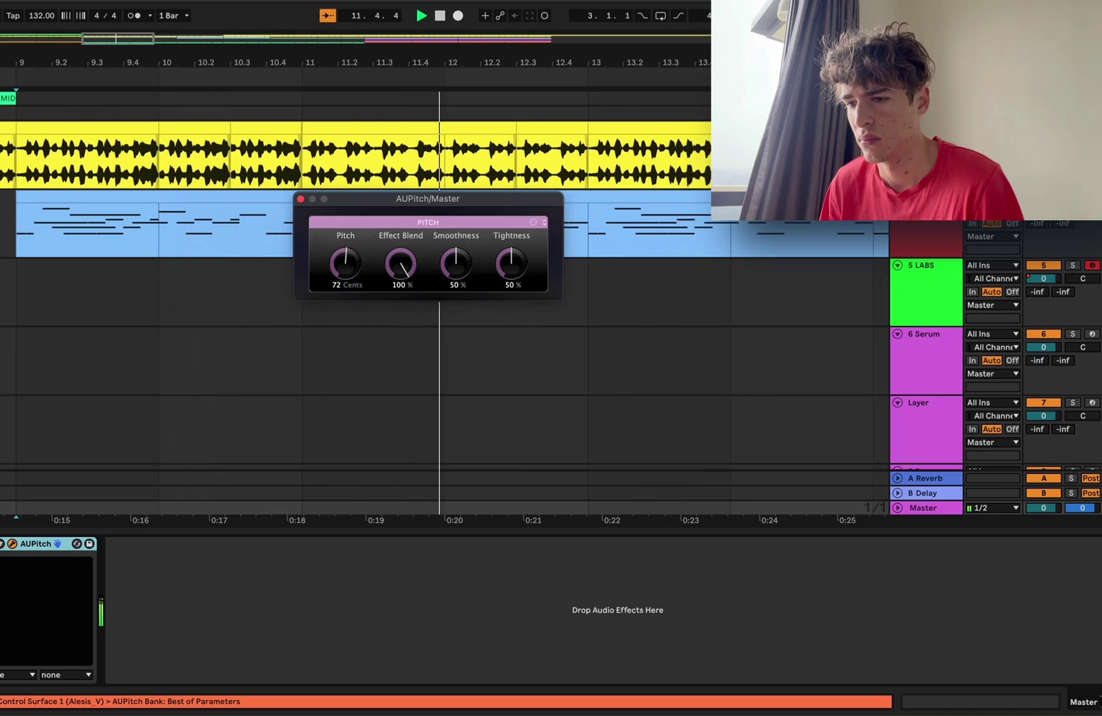
# Step: Close the Master track's AUPitch window and hide the device view to reveal the lower tracks during playback
pyautogui.click(300, 199)
pyautogui.press('super+alt+l')
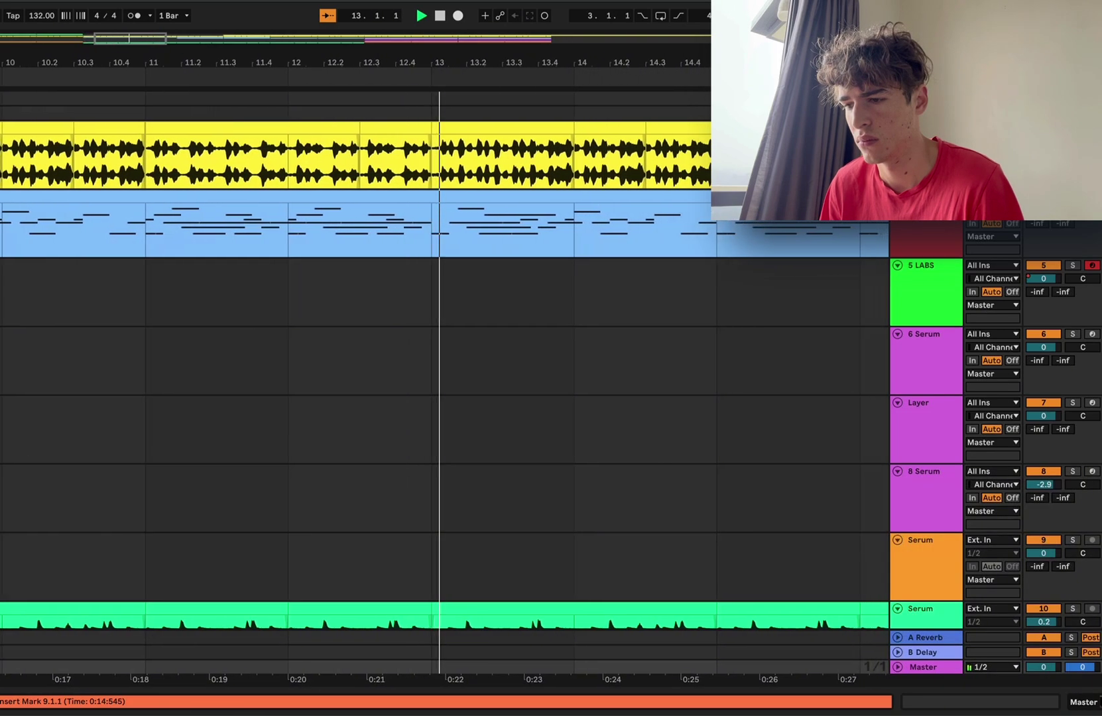
pyautogui.scroll(-3, 439, 298)
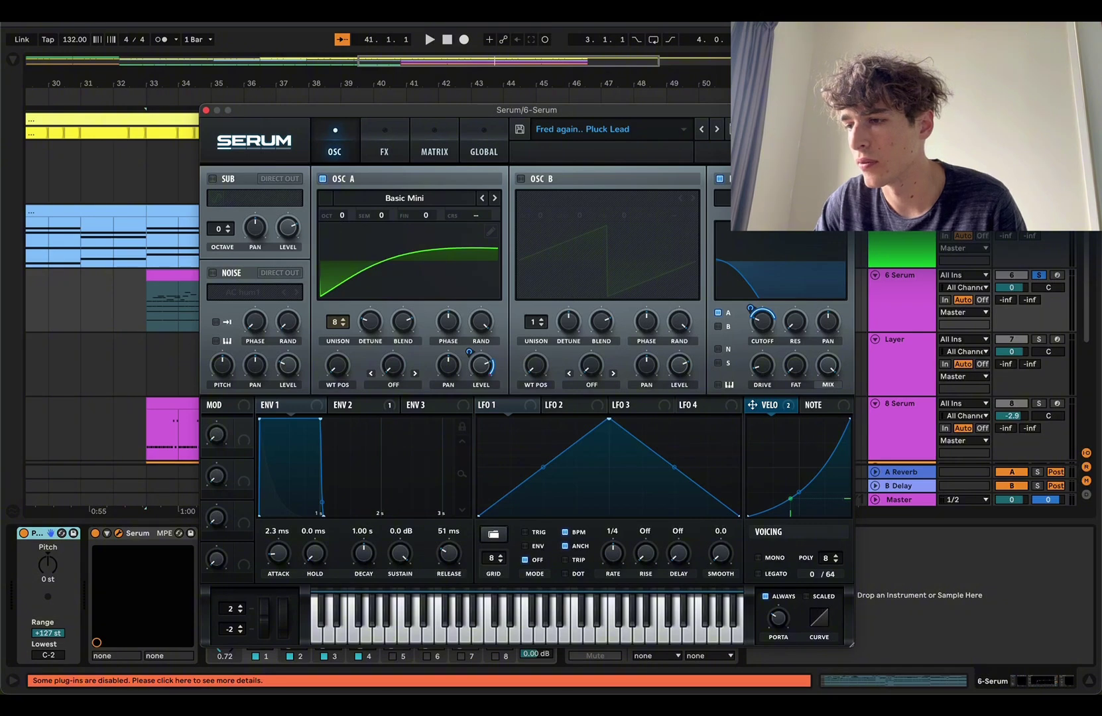
# Step: Audition the soloed 6 Serum lead with its Fred again.. Pluck Lead preset
pyautogui.press('space')
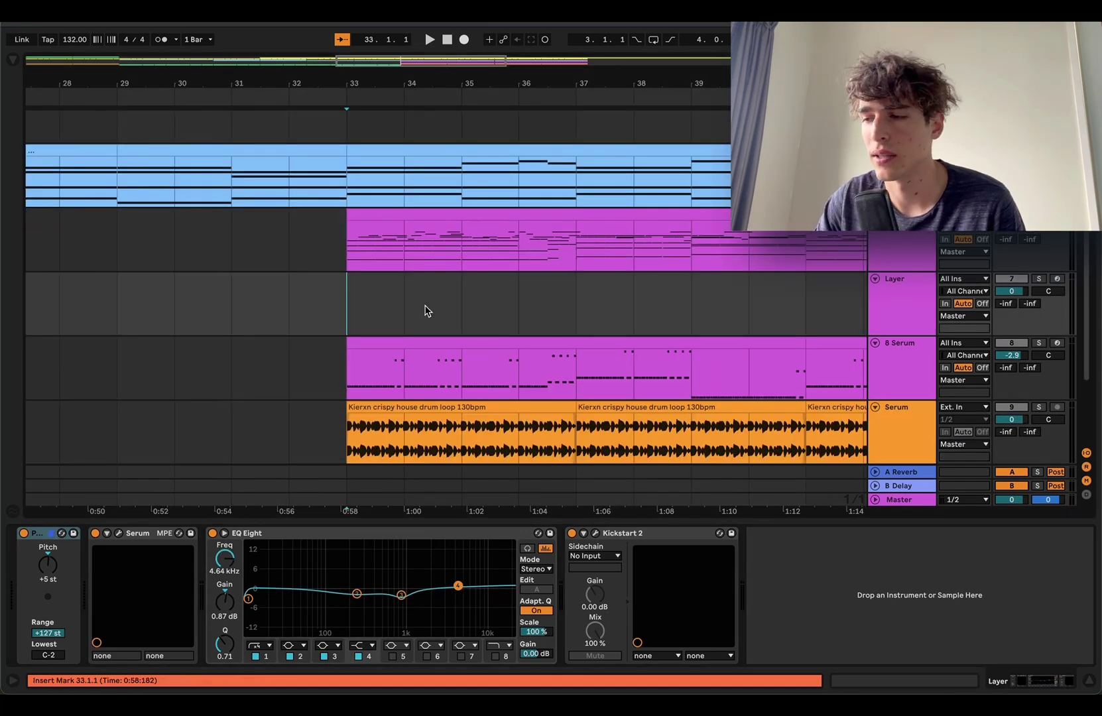
# Step: Audition the soloed 8 Serum bass track and the soloed Kierxn crispy house drum loop from bar 33
pyautogui.press('space')
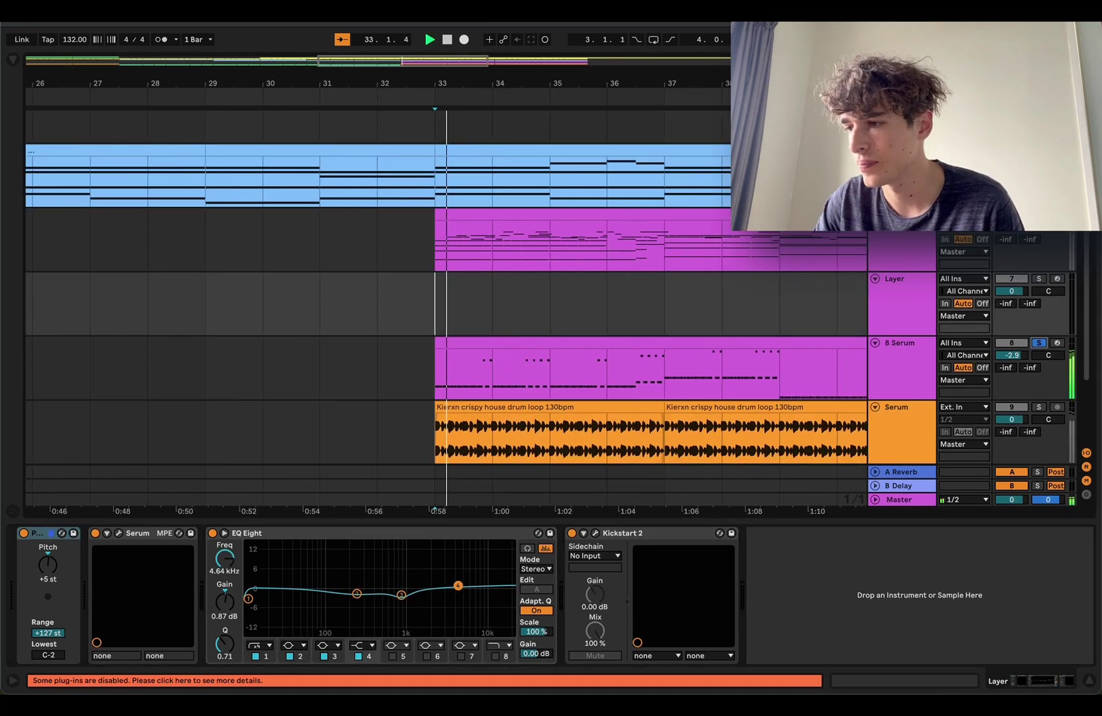
pyautogui.doubleClick(563, 343)
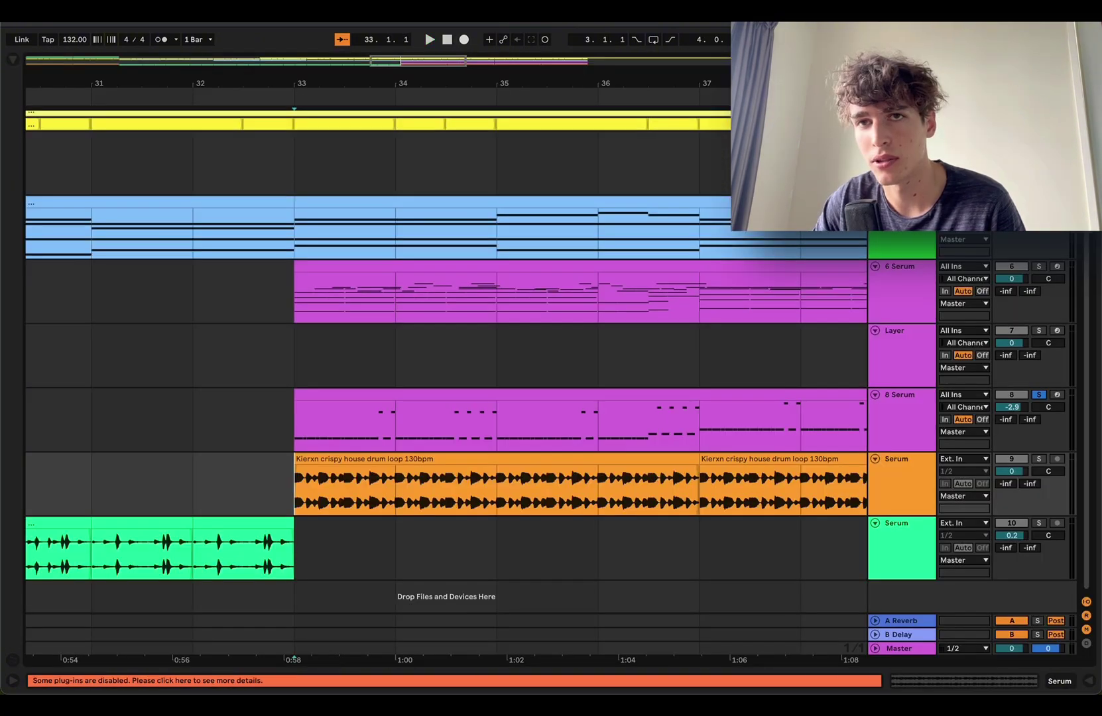
pyautogui.click(1040, 459)
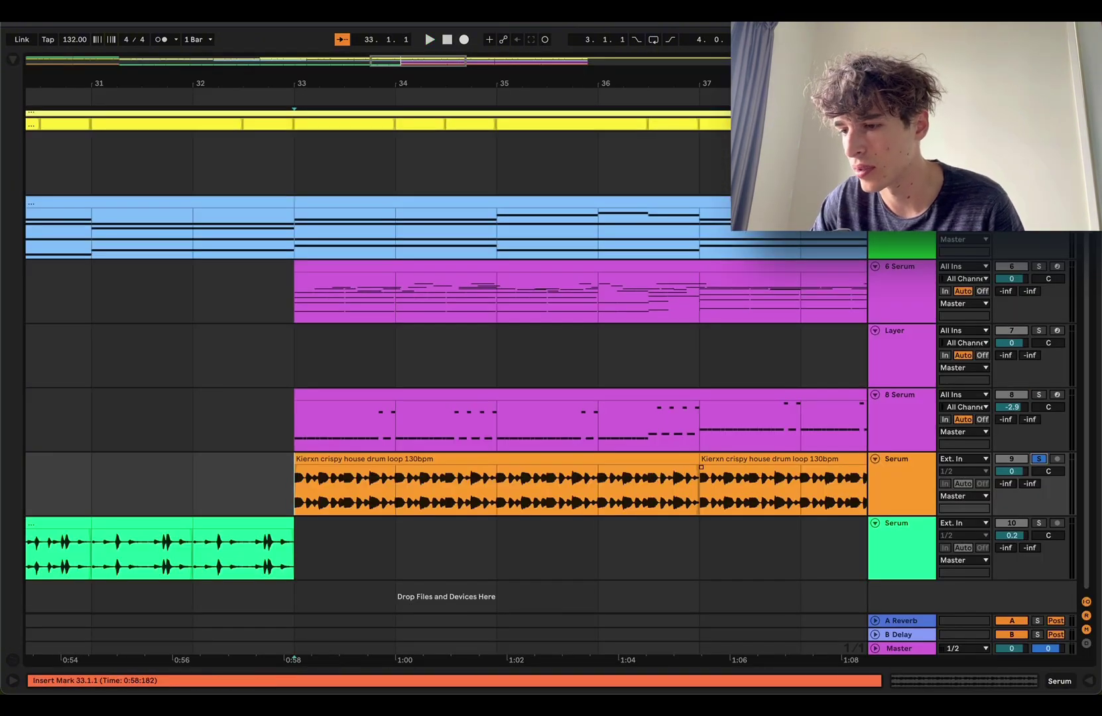
pyautogui.press('space')
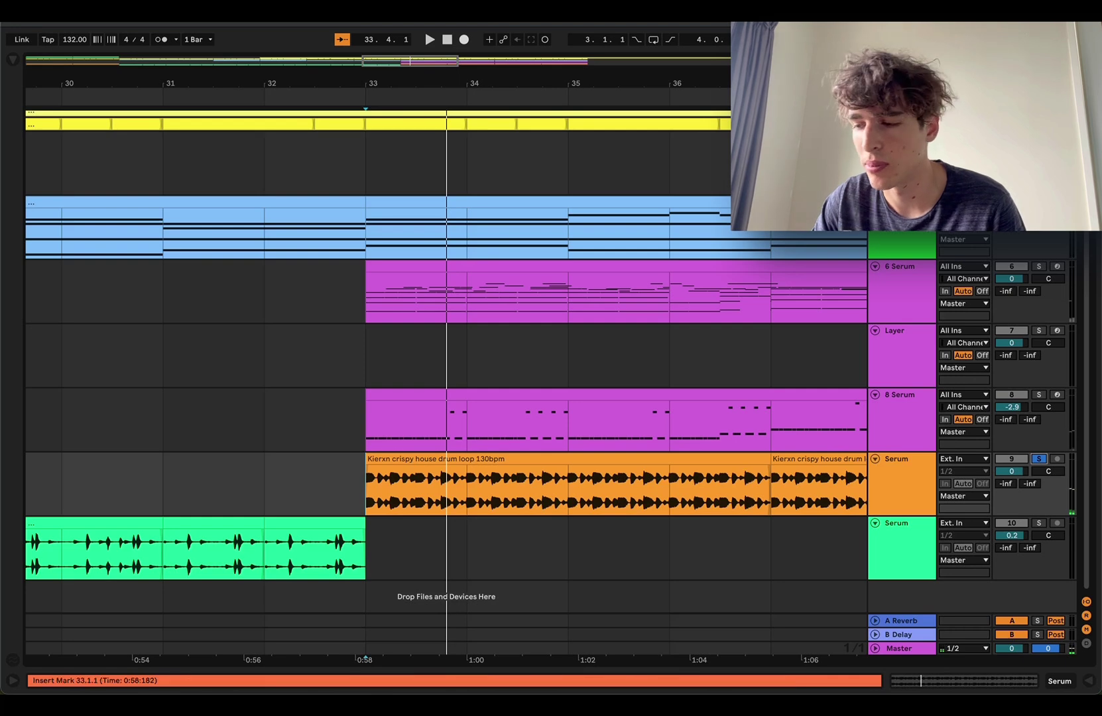
pyautogui.press('space')
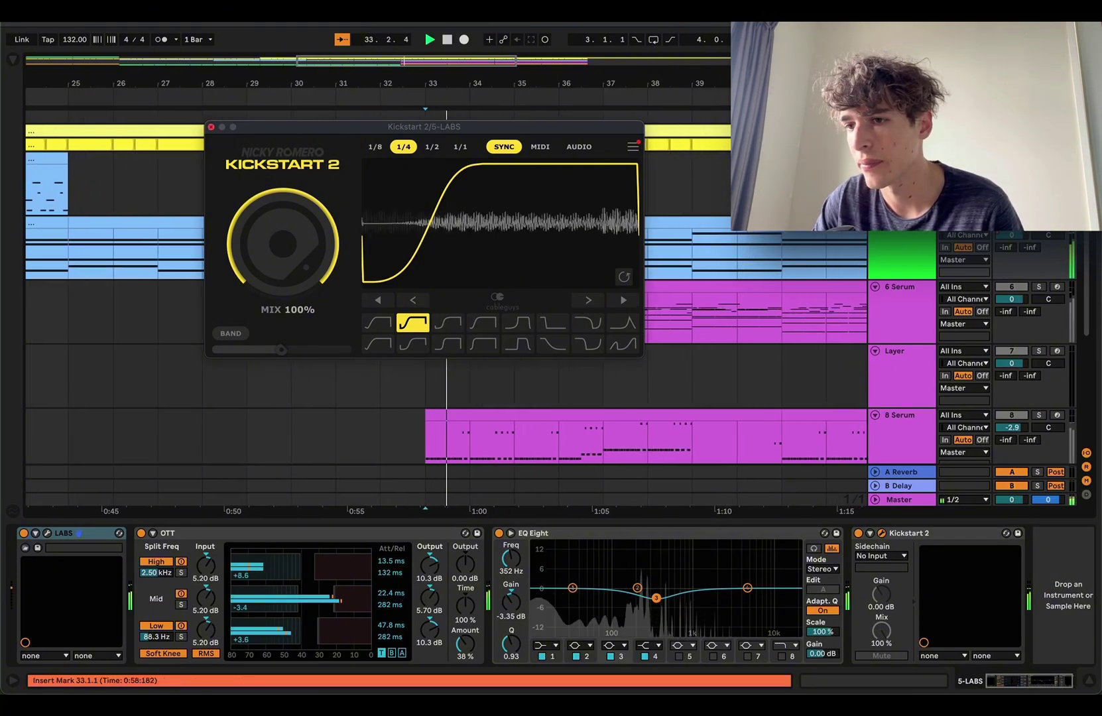
# Step: Close the LABS track's Kickstart 2 window and hide the device view to follow the full arrangement during playback
pyautogui.click(211, 127)
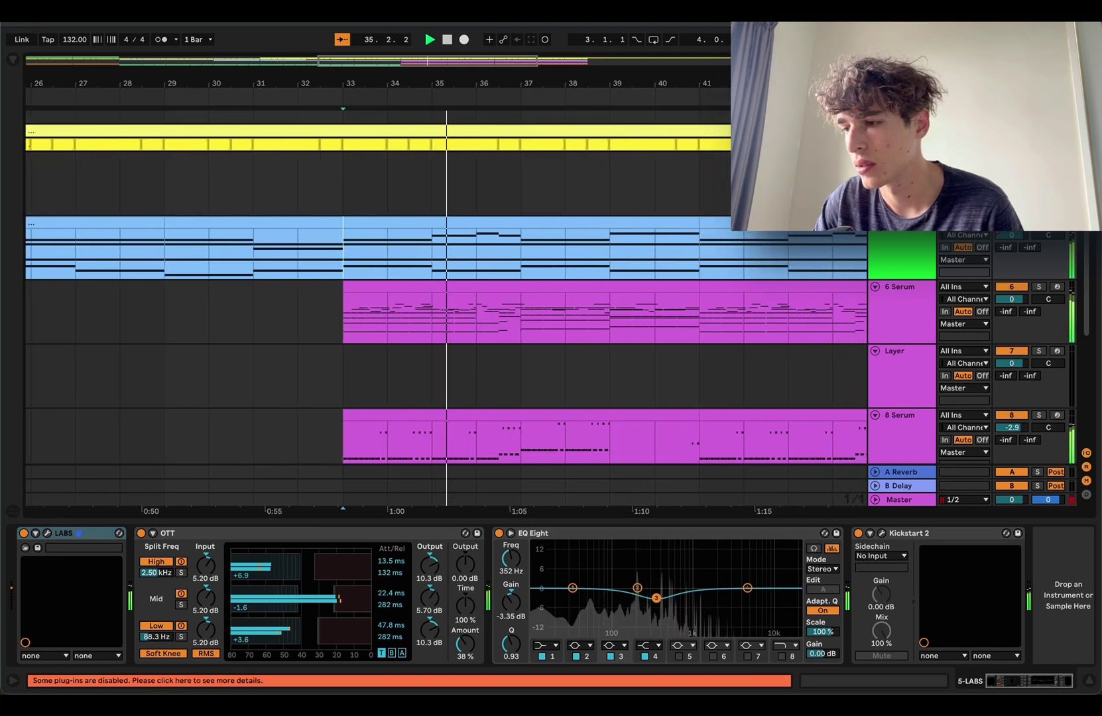
pyautogui.press('super+alt+l')
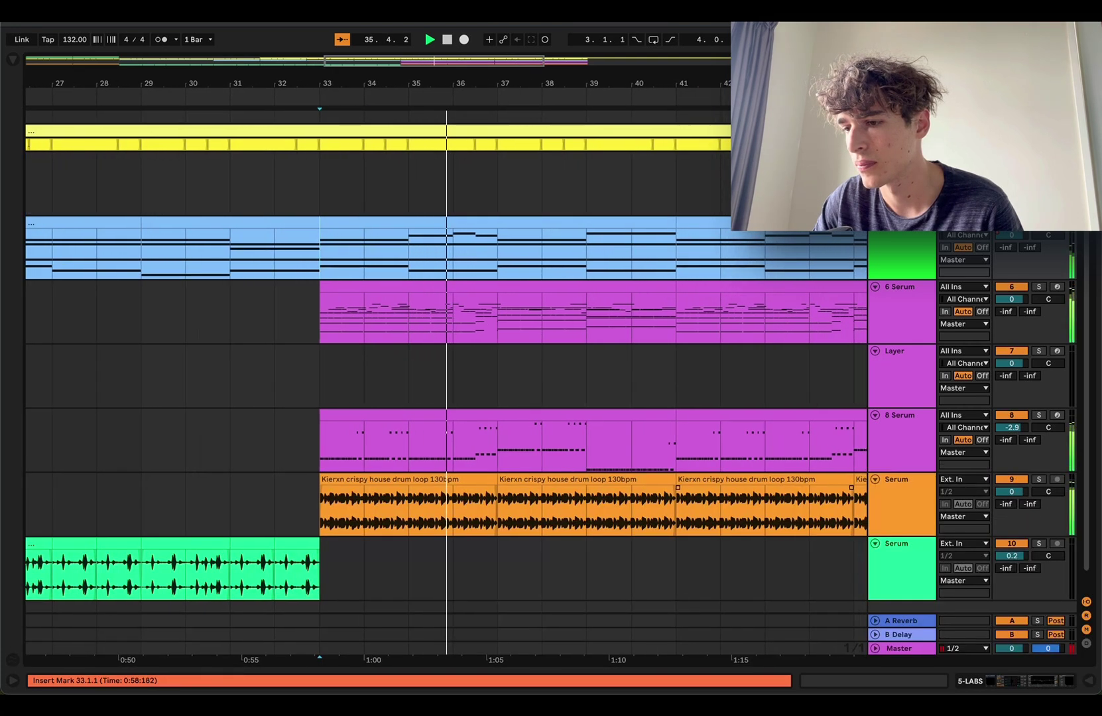
pyautogui.press('-')
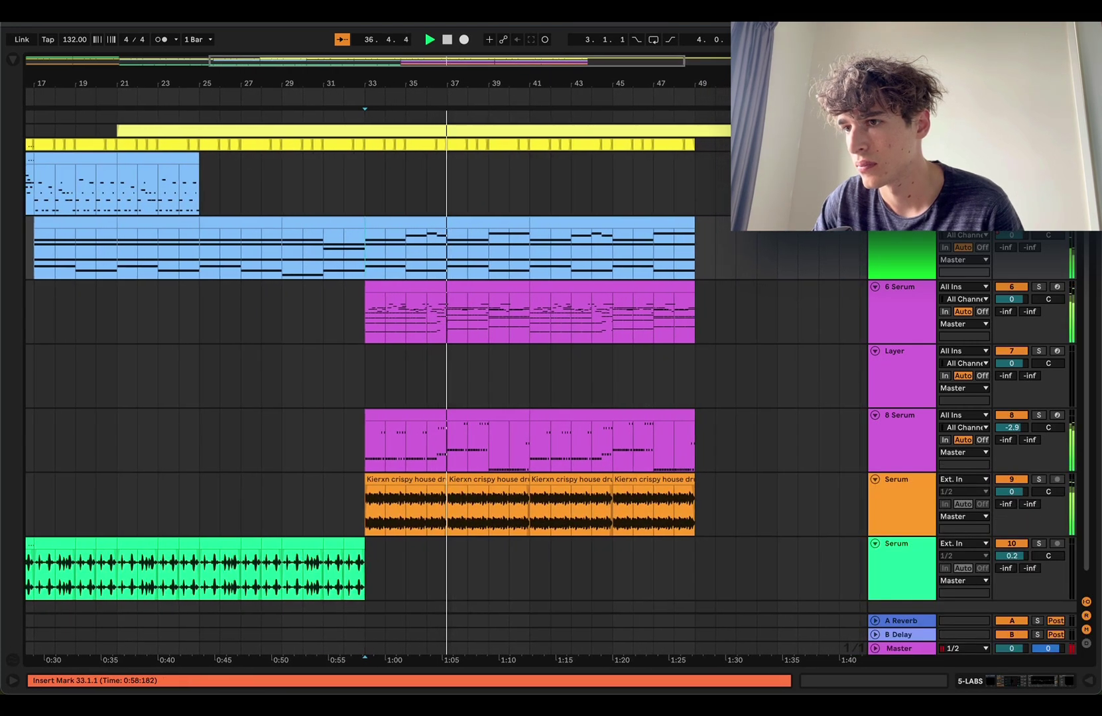
pyautogui.press('super+shift+f')
pyautogui.hscroll(-6, 489, 312)
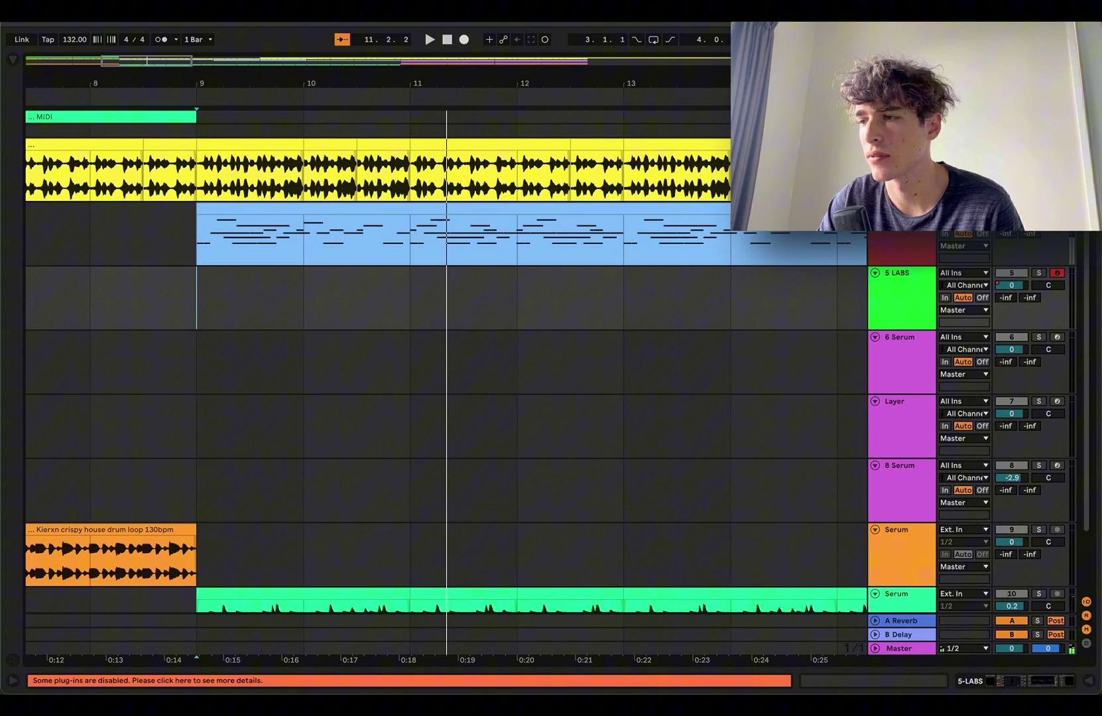
# Step: Show the device chain and the Auto Filter frequency automation of the yellow Serum drum track across the arrangement
pyautogui.press('super+alt+l')
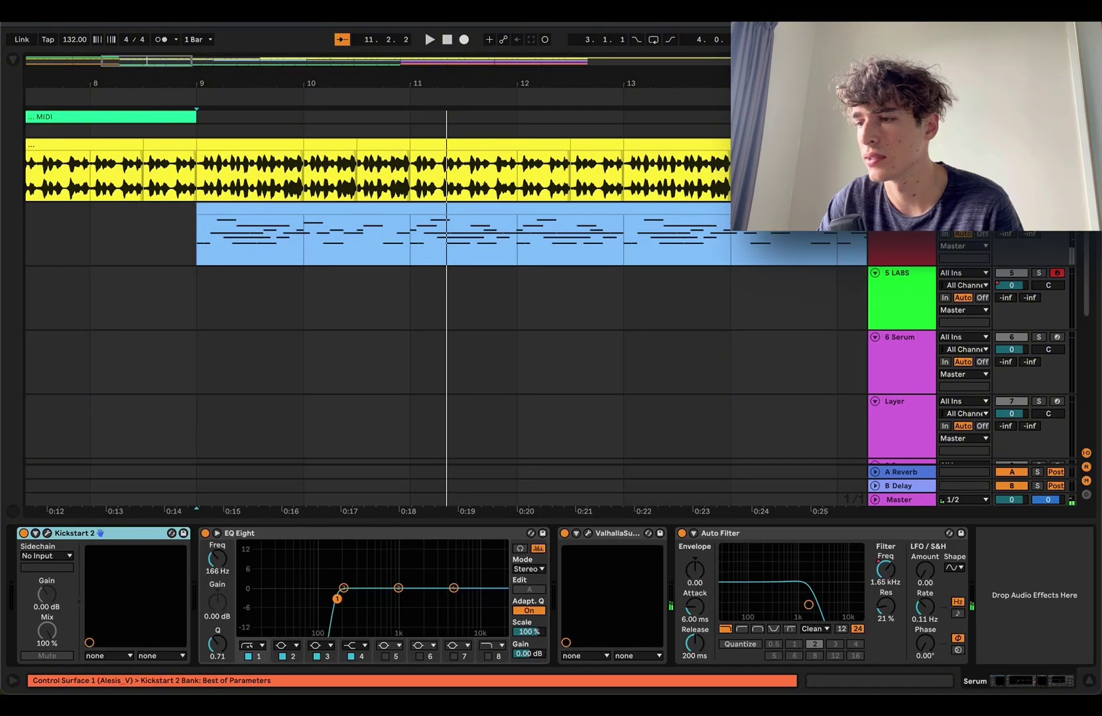
pyautogui.rightClick(887, 569)
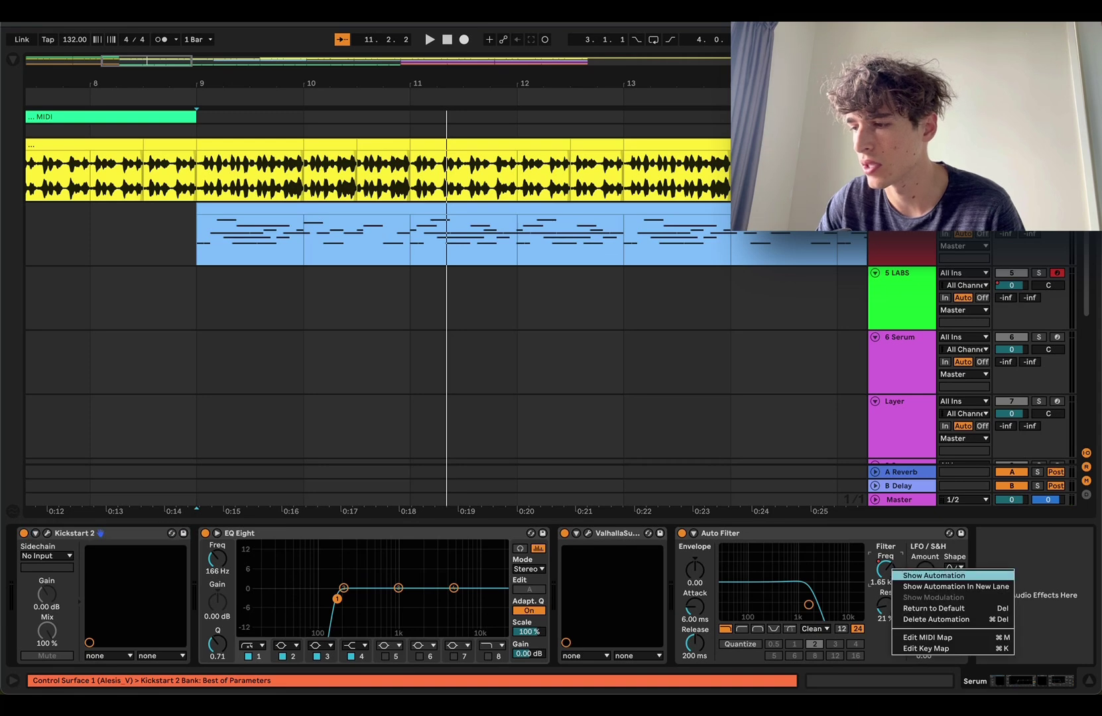
pyautogui.click(912, 576)
pyautogui.press('-')
pyautogui.press('-')
pyautogui.press('-')
pyautogui.press('-')
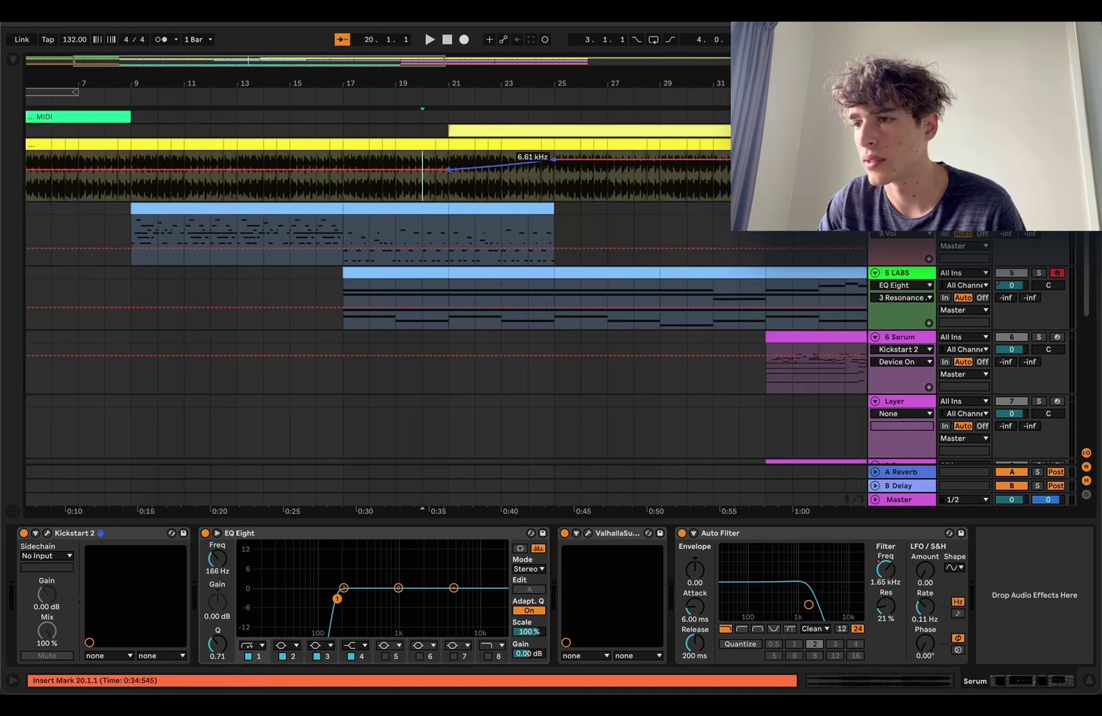
# Step: Examine the drum track's filter frequency ramp between bars 21 and 25 and audition the build-up towards bar 33
pyautogui.moveTo(475, 175); pyautogui.dragTo(554, 176)
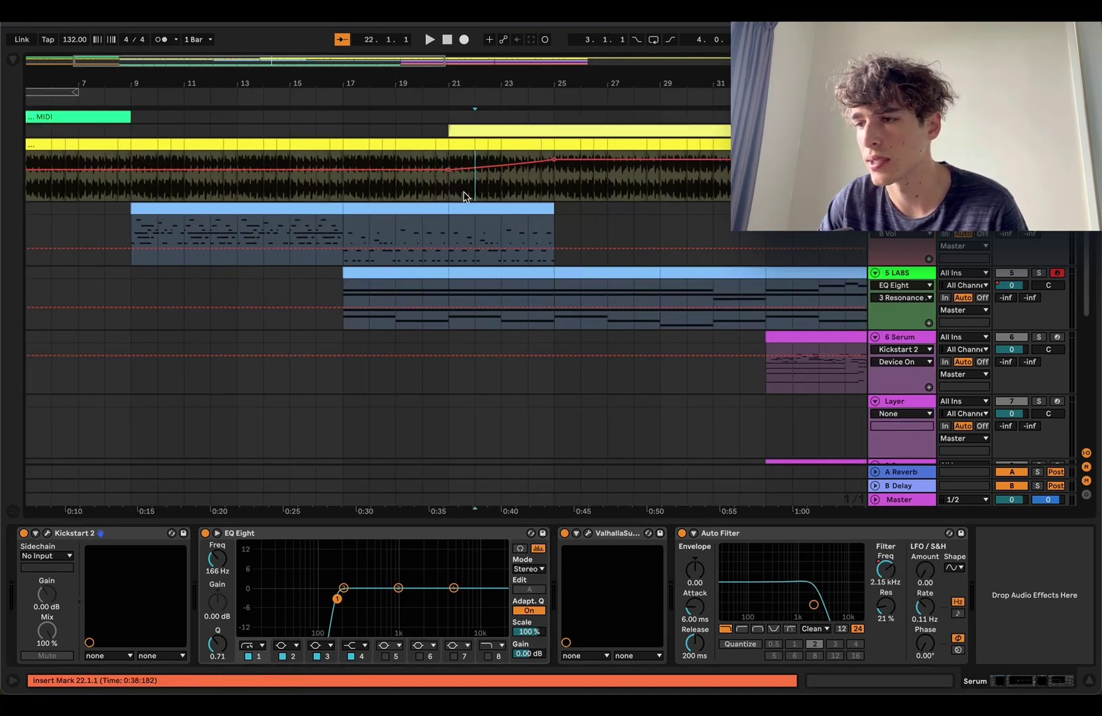
pyautogui.press('space')
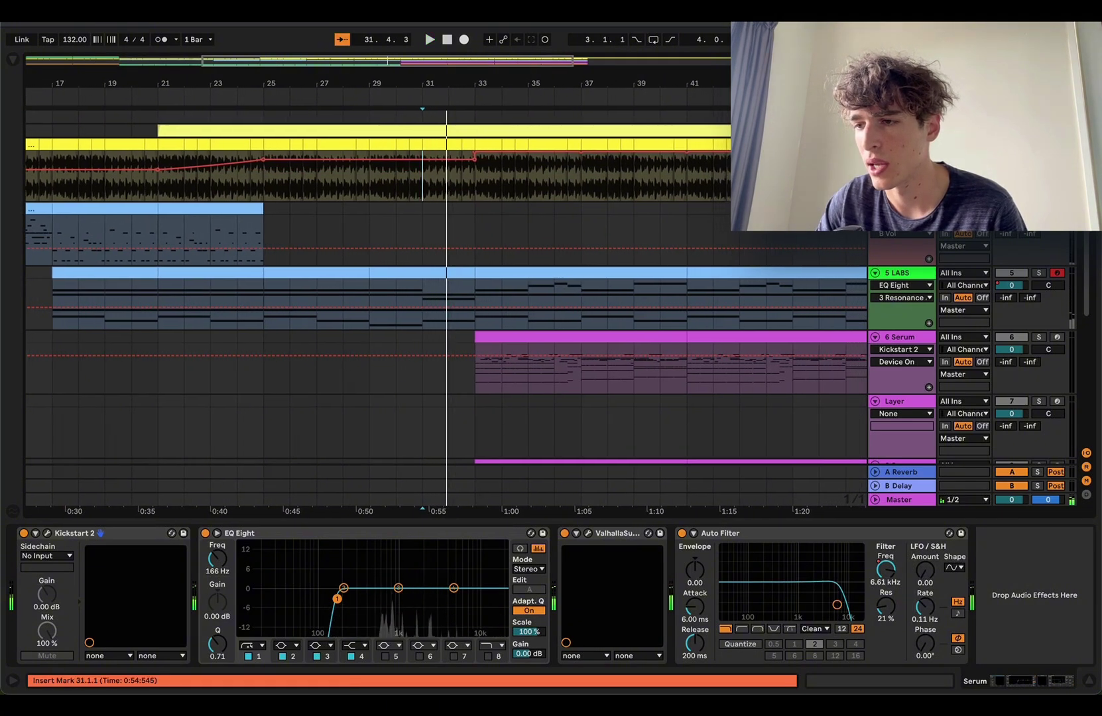
pyautogui.click(475, 180)
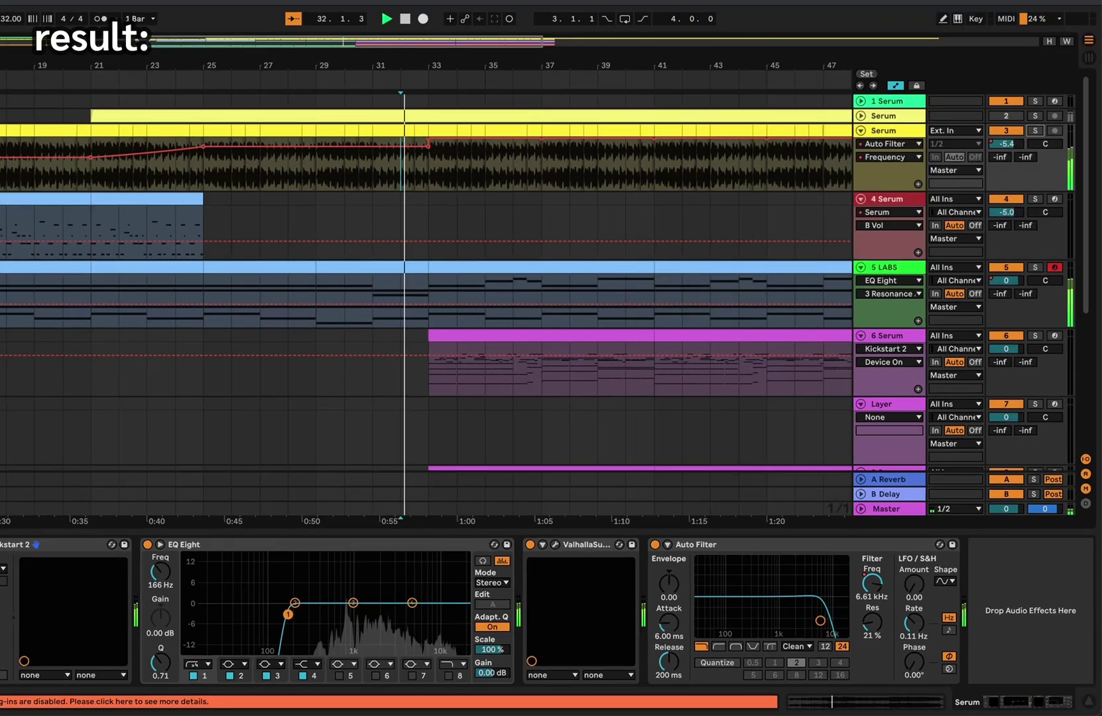
# Step: Hide the device view and the automation lanes while the drop plays
pyautogui.press('super+alt+l')
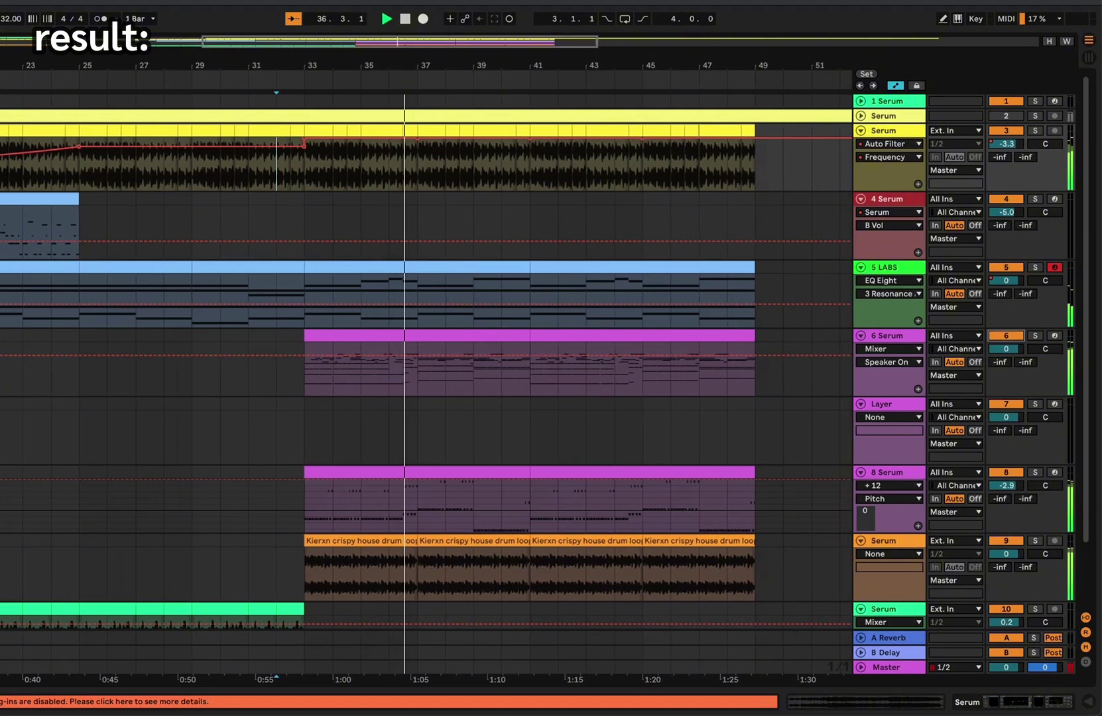
pyautogui.press('a')
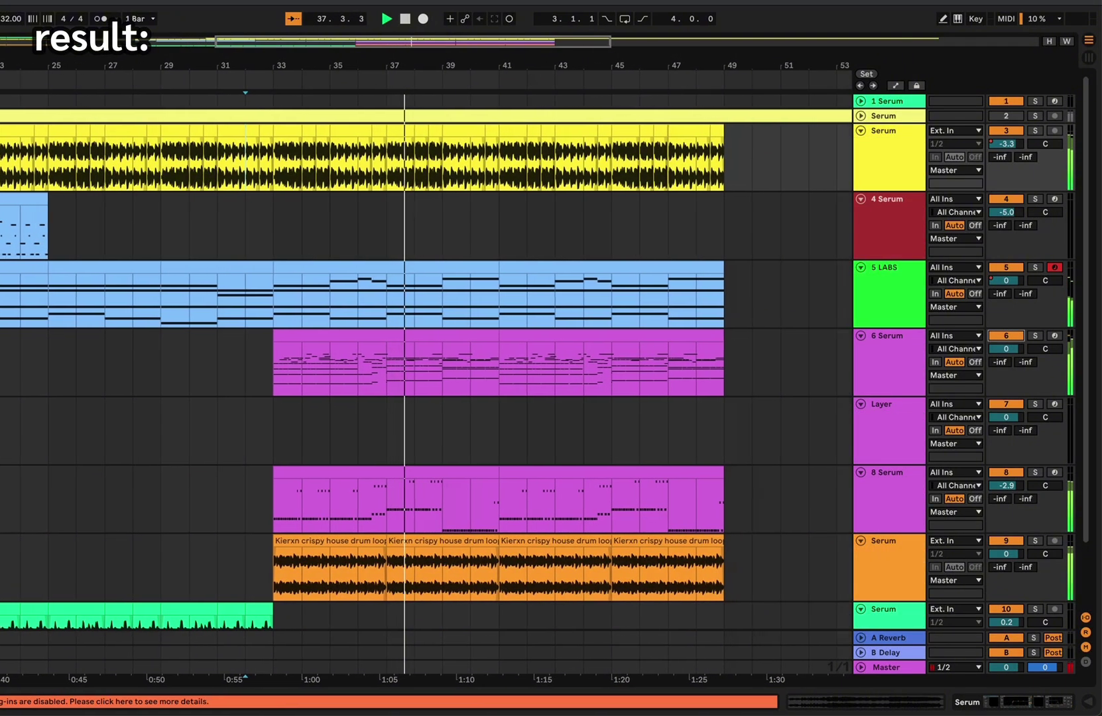
pyautogui.scroll(-3, 887, 147)
pyautogui.scroll(3, 886, 146)
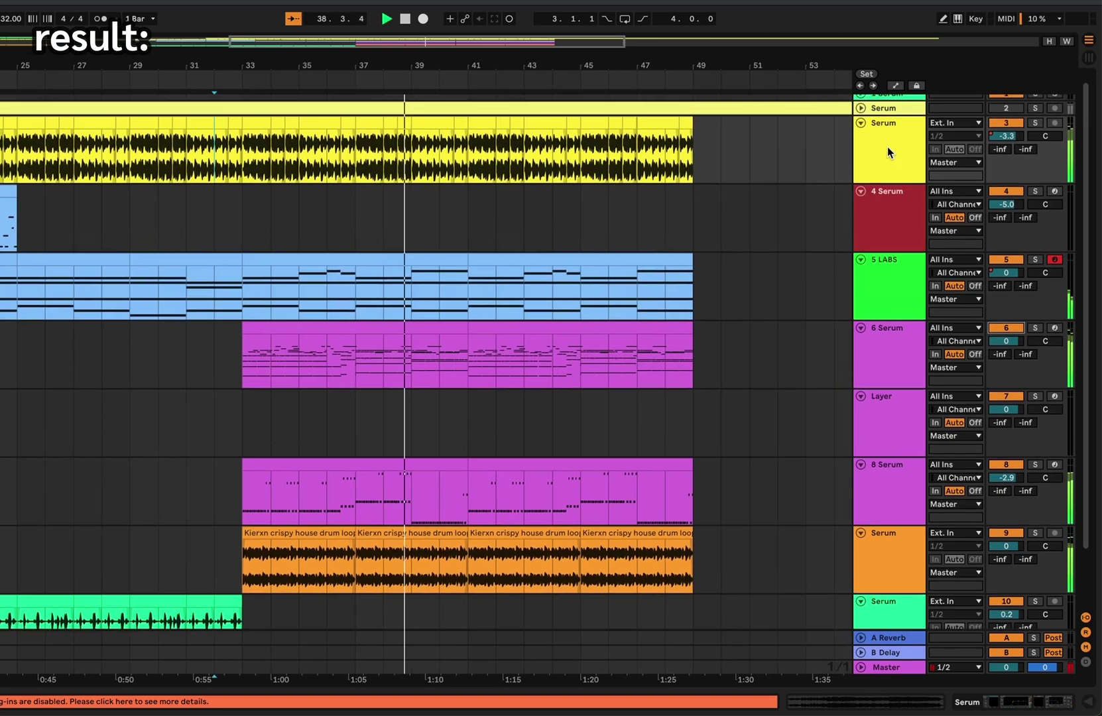
pyautogui.scroll(-1, 887, 146)
pyautogui.scroll(-1, 888, 153)
pyautogui.scroll(1, 889, 153)
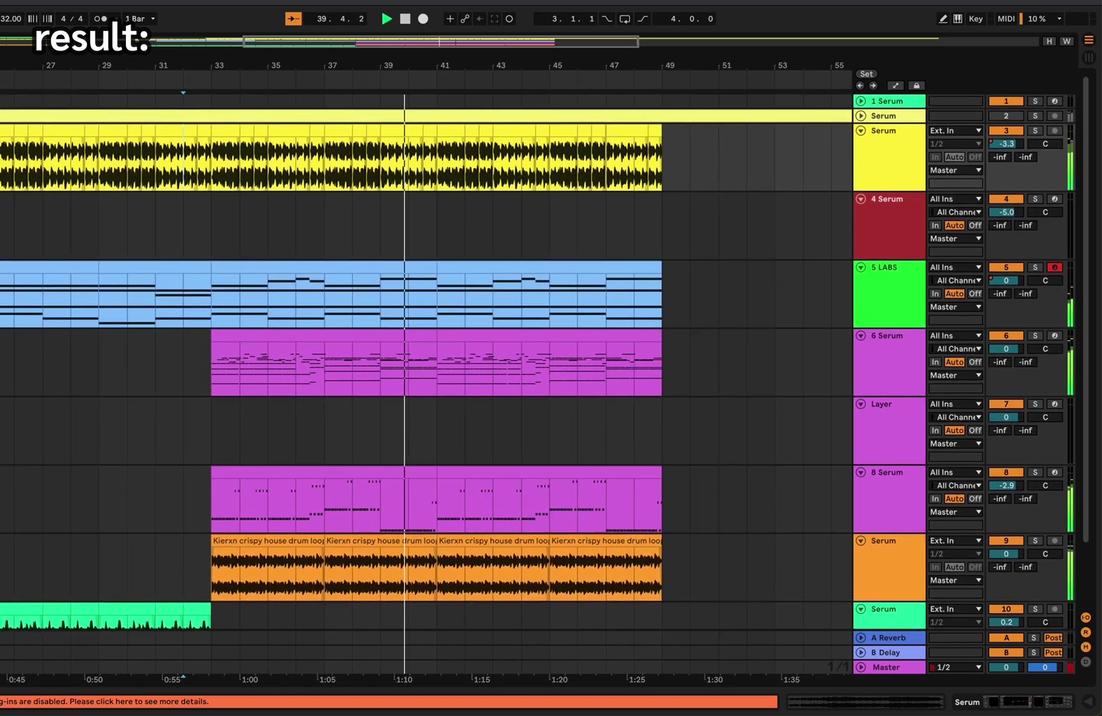
pyautogui.click(861, 115)
pyautogui.click(861, 116)
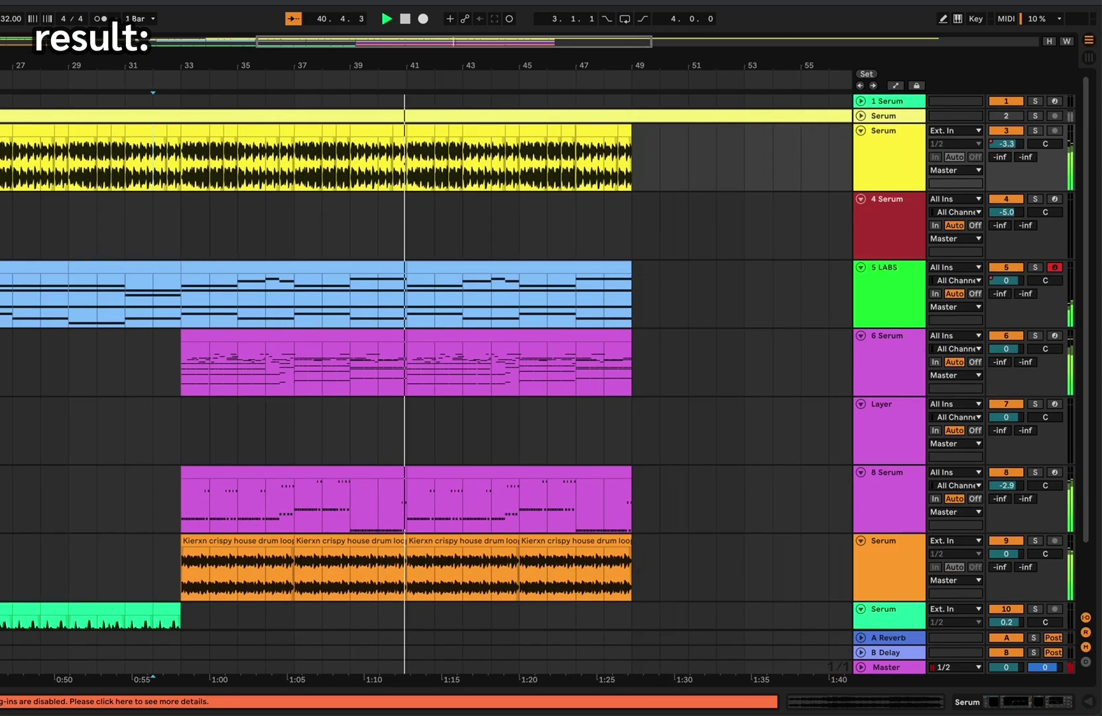
pyautogui.scroll(-3, 893, 152)
pyautogui.scroll(2, 893, 151)
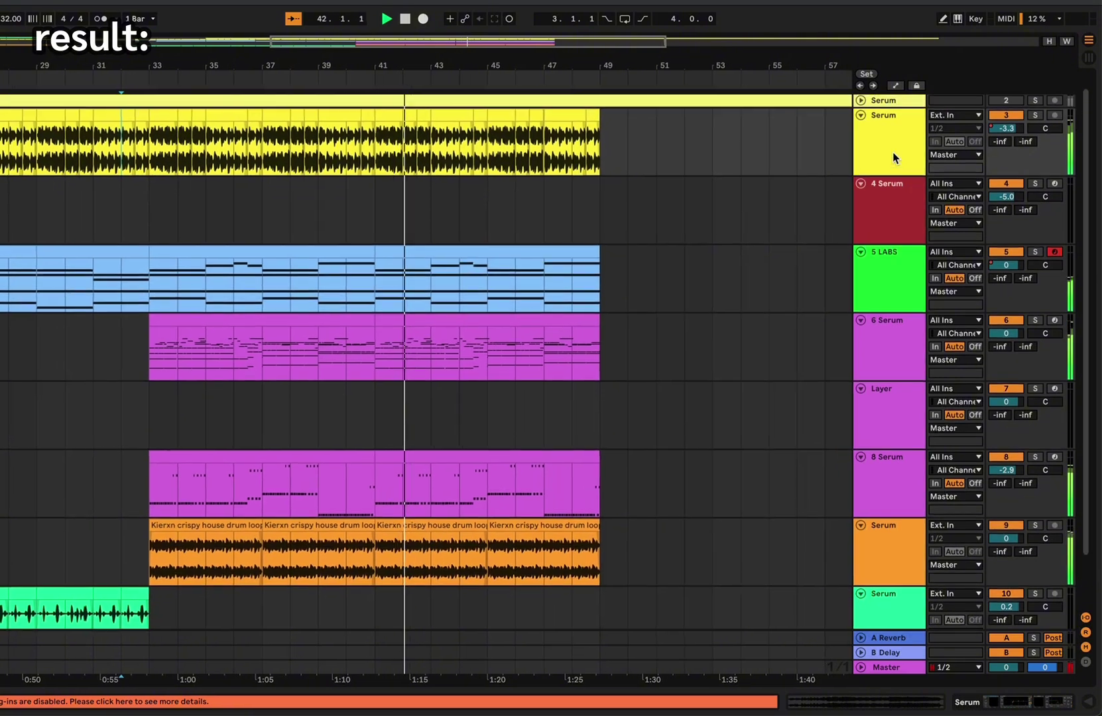